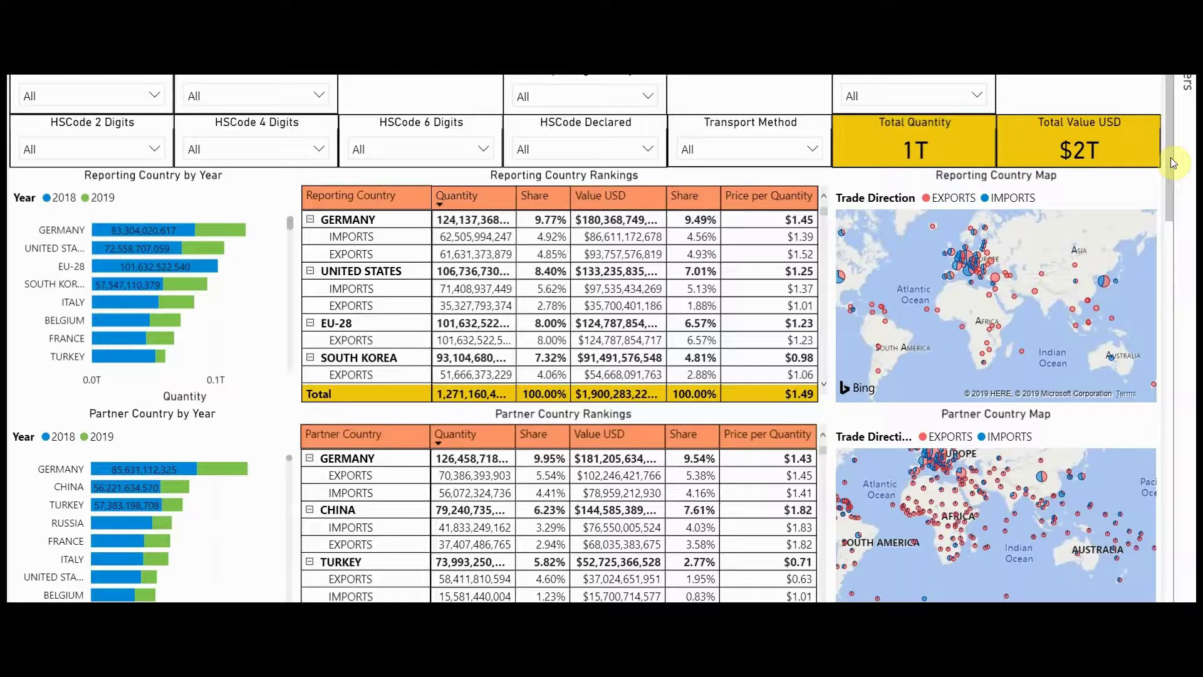
# Filter the reporting country slicer to TURKEY only, leaving the HSCode 6 Digits slicer unchanged.
pyautogui.click(558, 97)
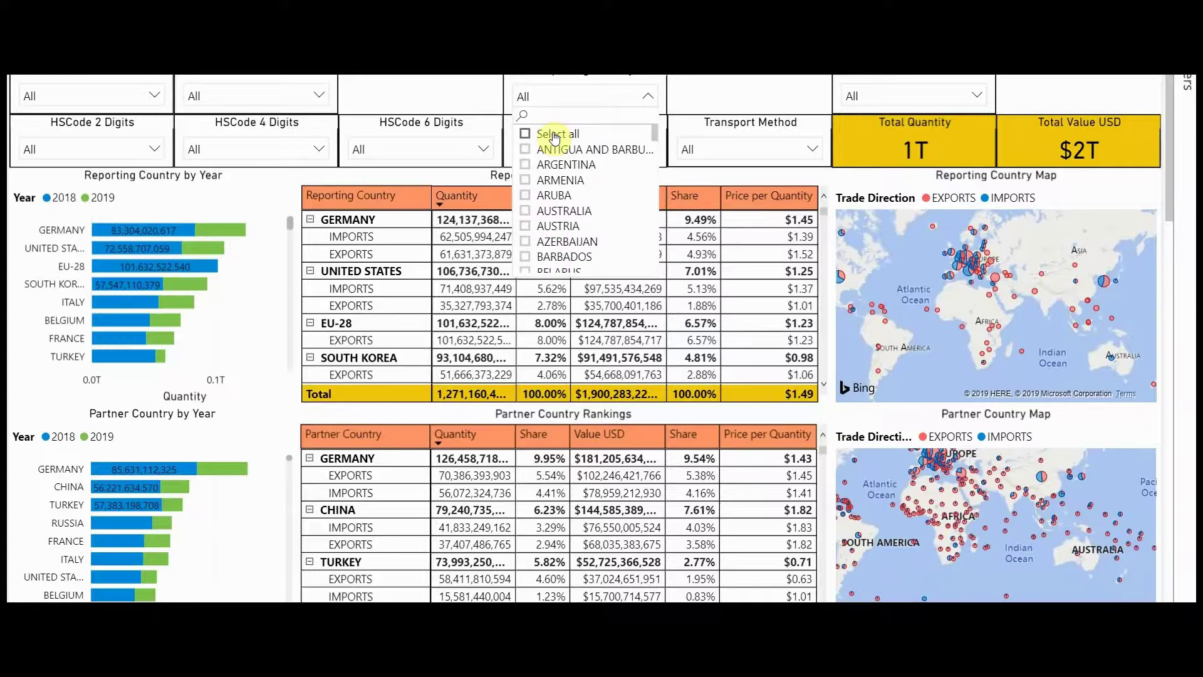
pyautogui.click(554, 118)
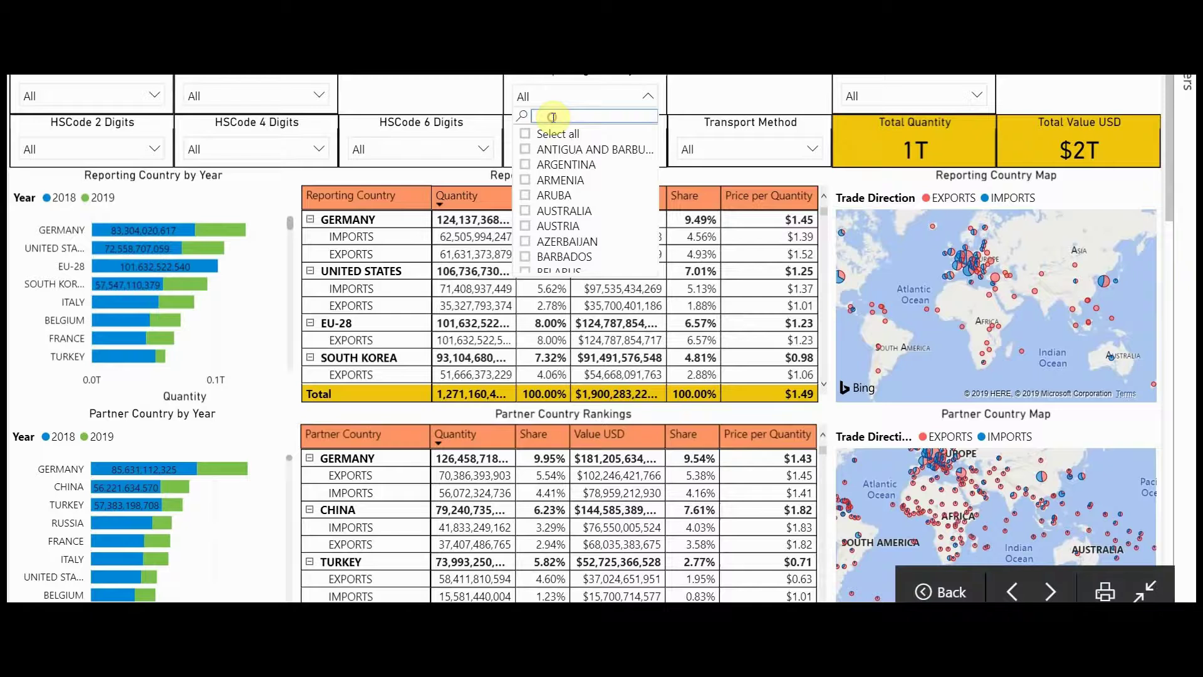
pyautogui.write('turkey')
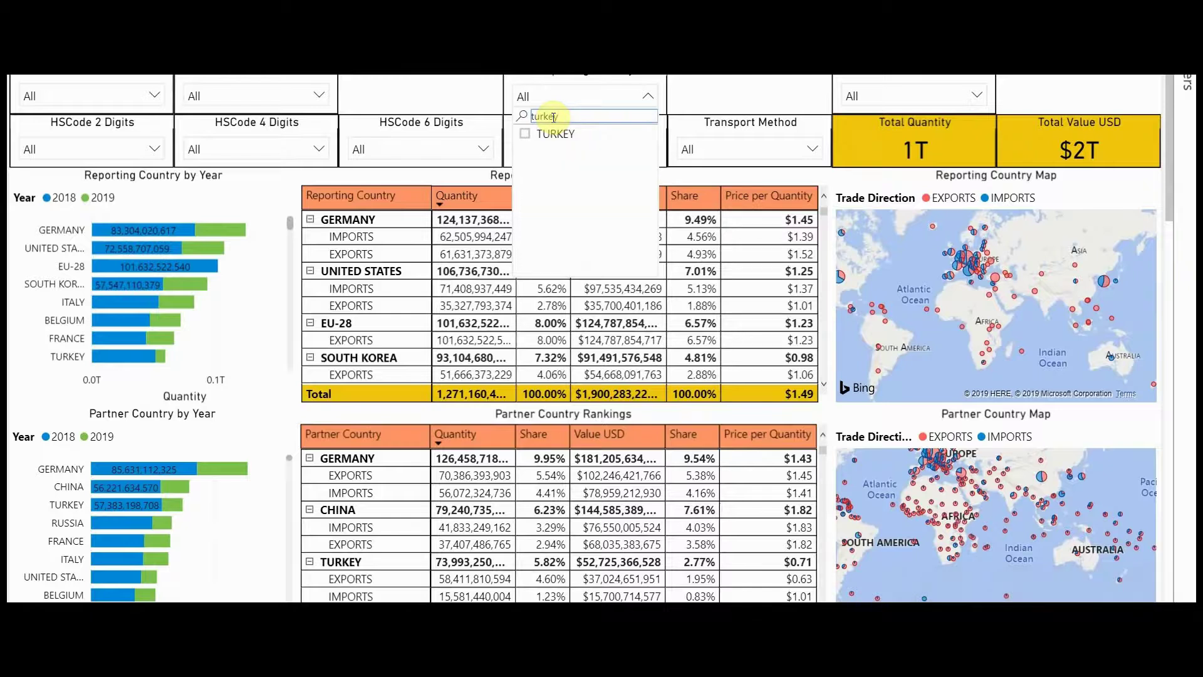
pyautogui.click(556, 133)
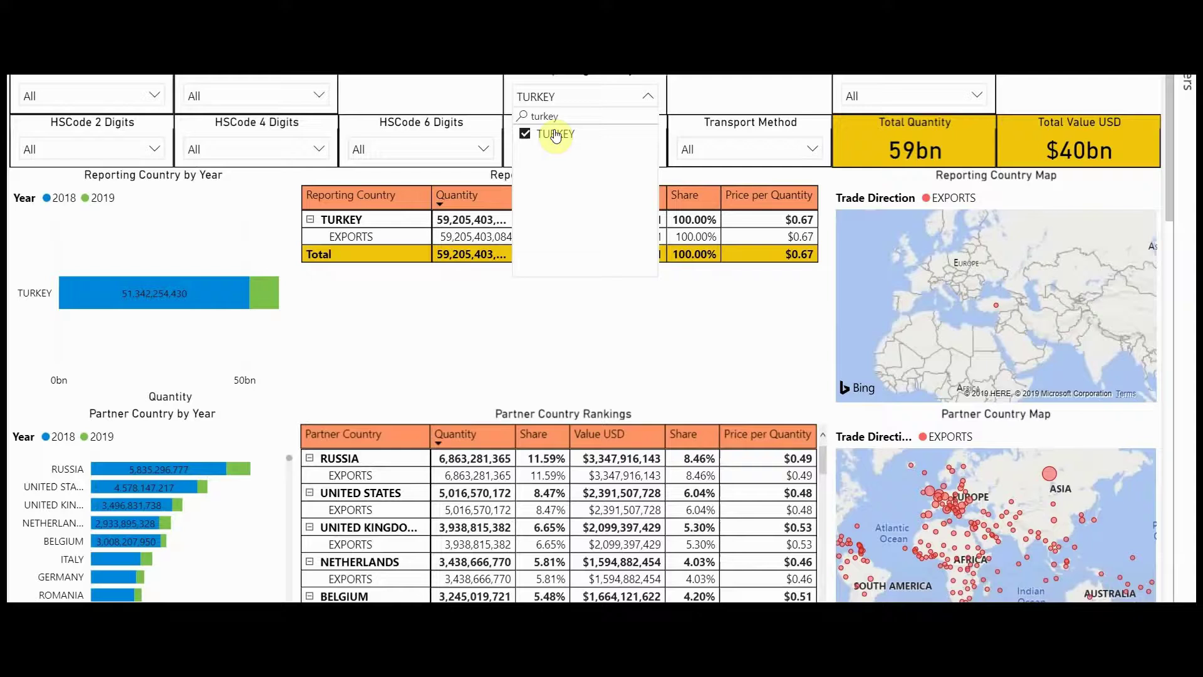
pyautogui.click(646, 95)
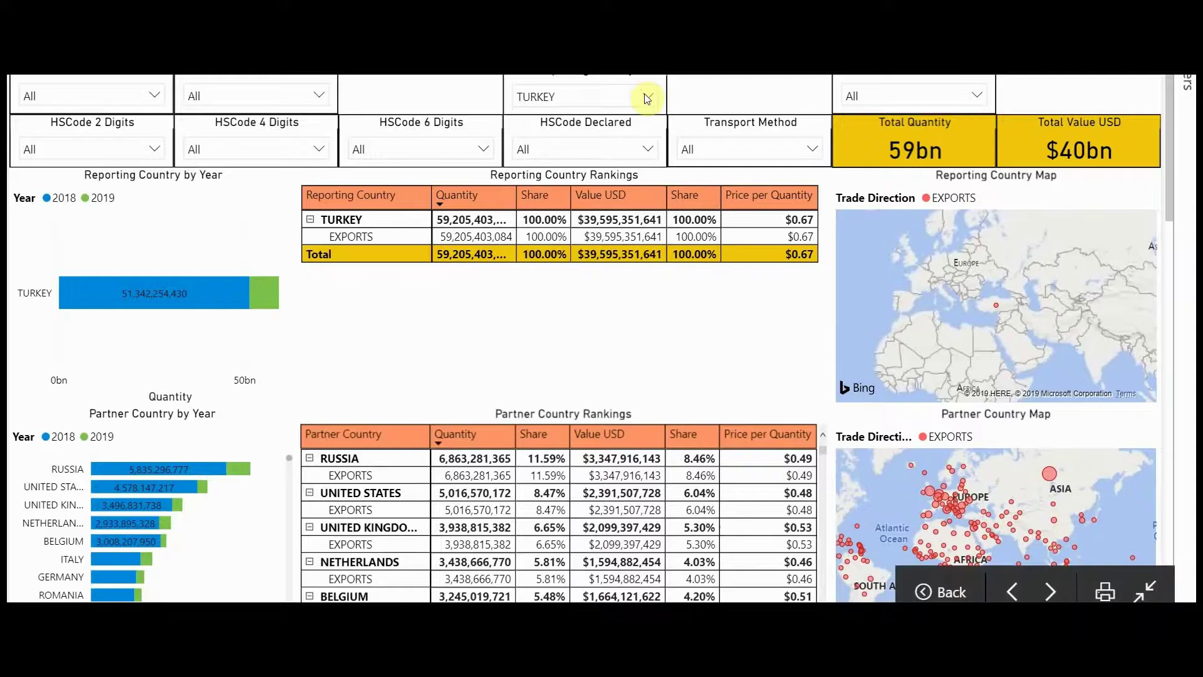
pyautogui.click(480, 151)
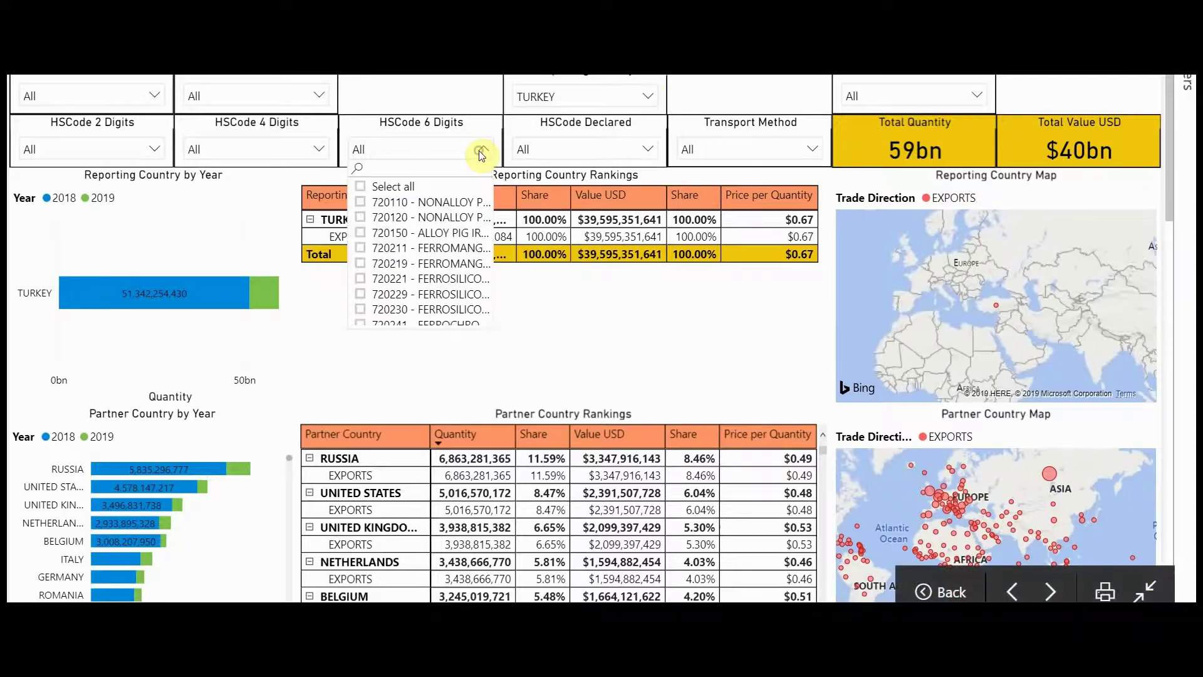
pyautogui.click(481, 152)
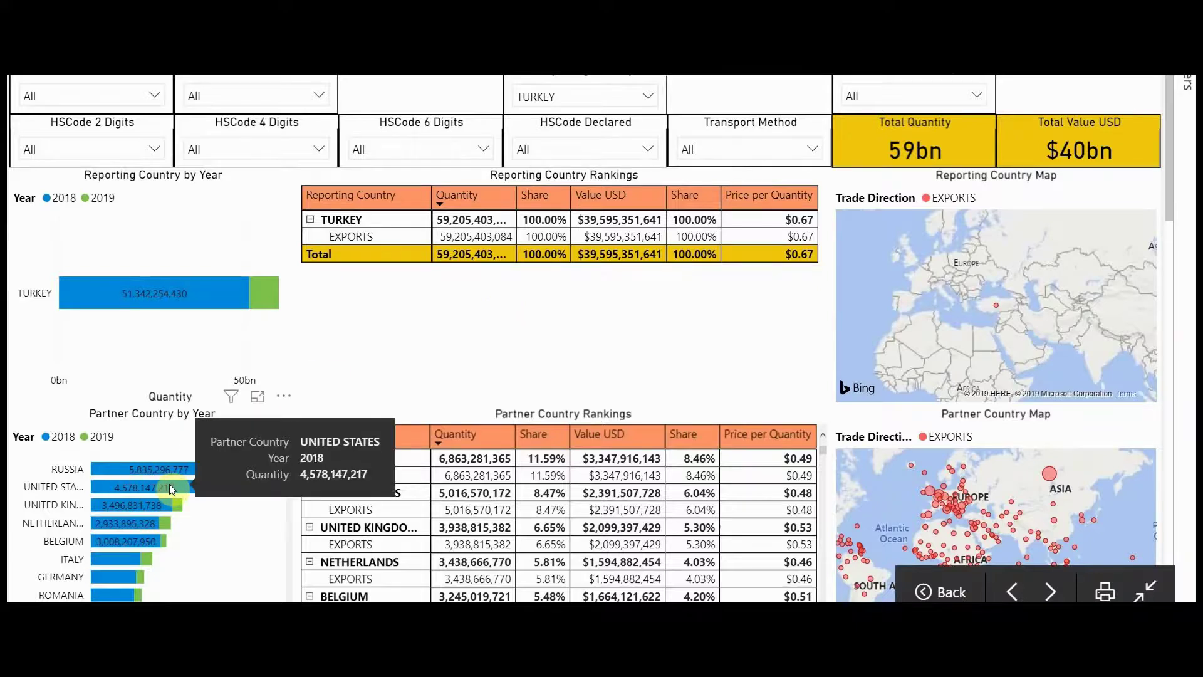
# Scroll through the report page and its partner country visuals.
pyautogui.scroll(-3, 351, 336)
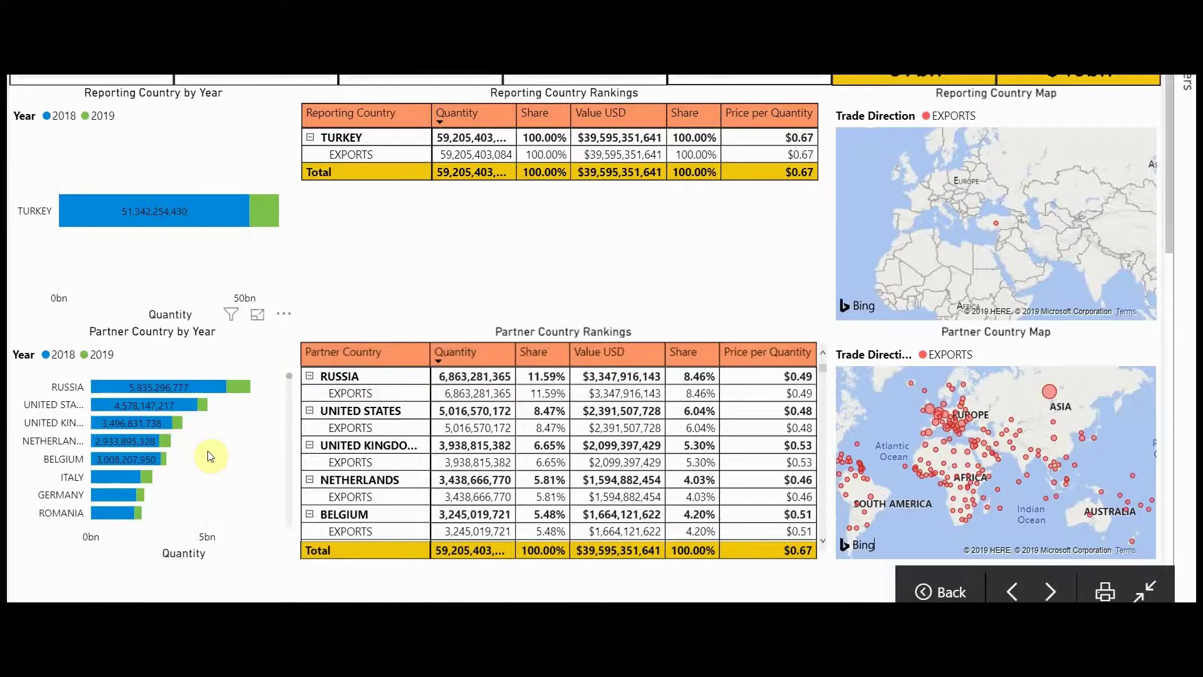
pyautogui.scroll(-5, 208, 457)
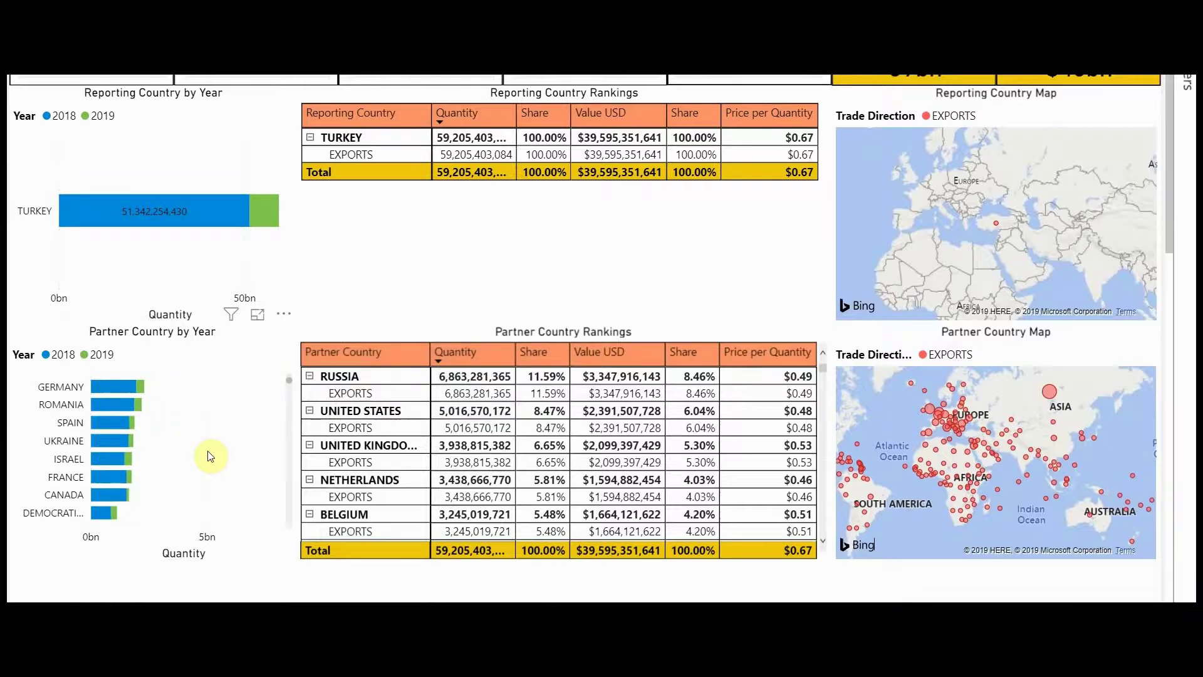
pyautogui.scroll(5, 210, 456)
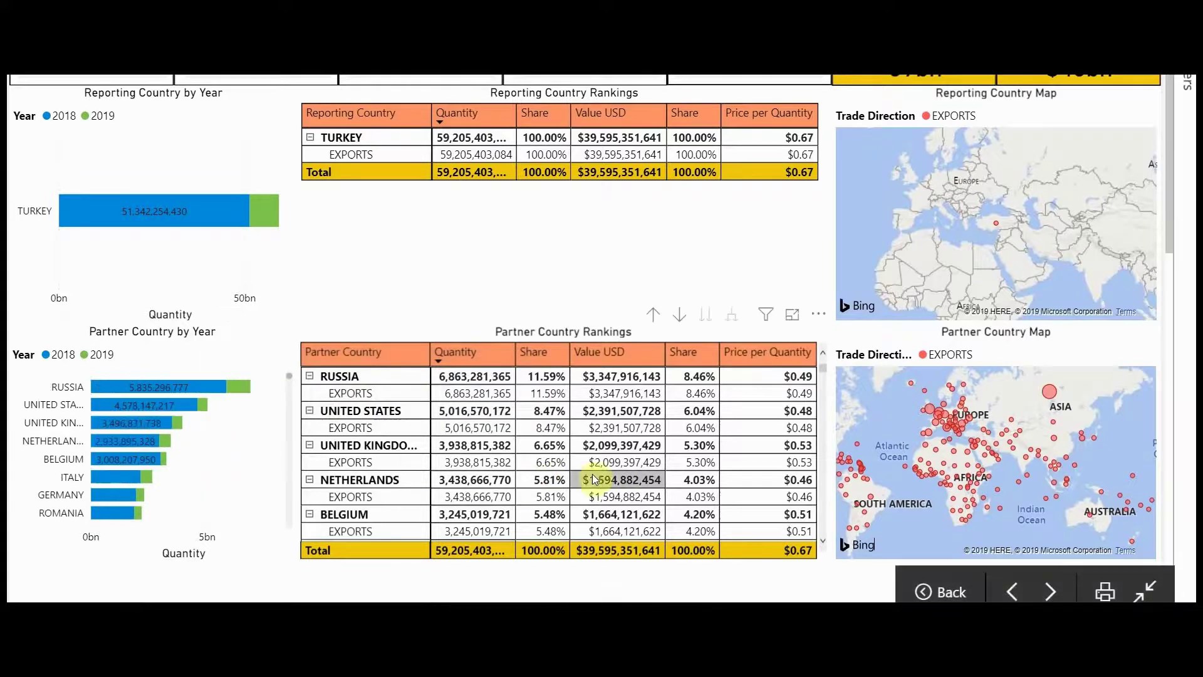
pyautogui.scroll(-1, 557, 461)
pyautogui.scroll(-4, 556, 460)
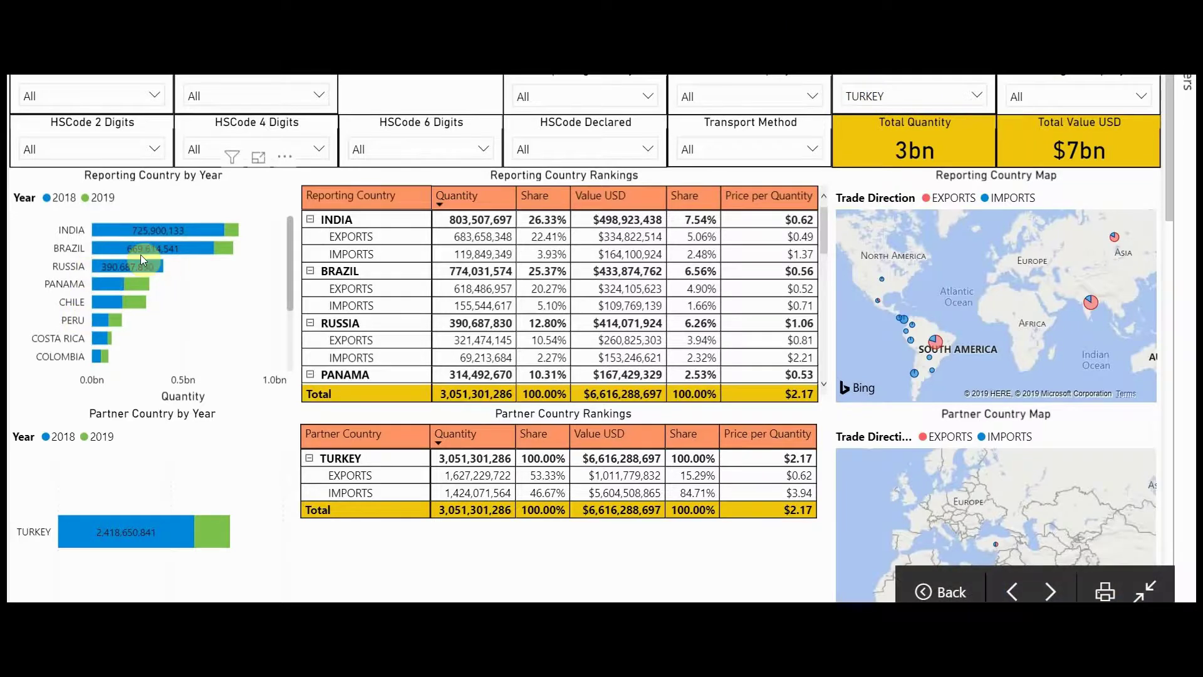
# Scroll down through the trade report's charts and page.
pyautogui.scroll(-4, 140, 255)
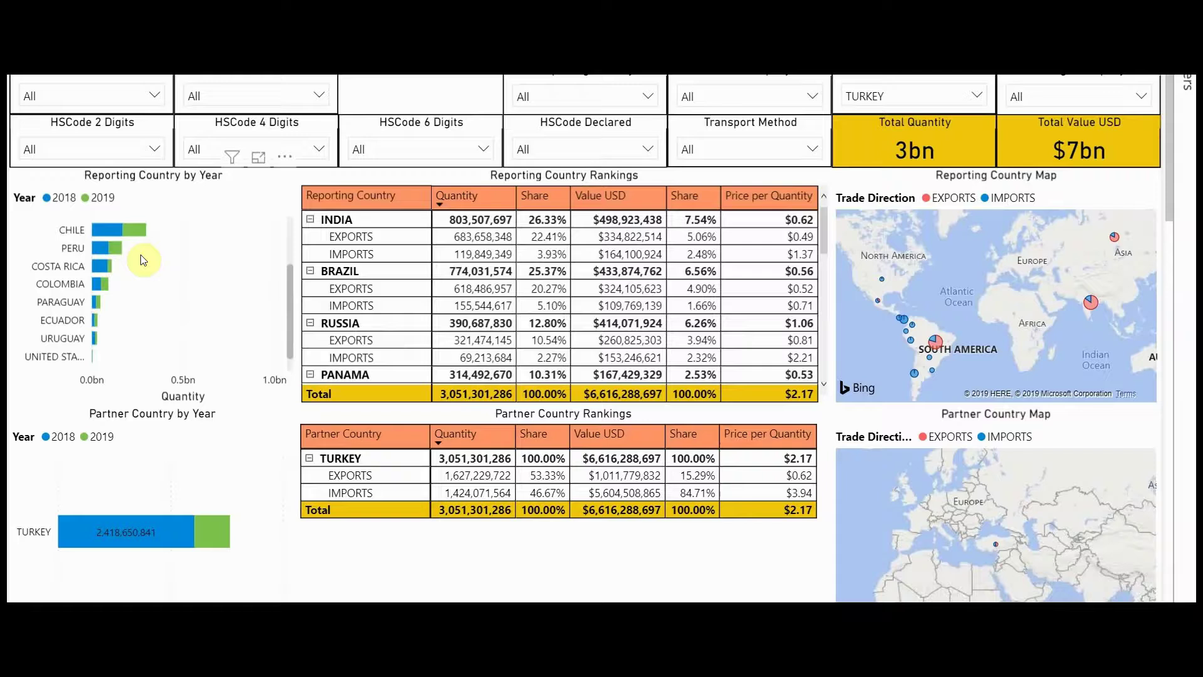
pyautogui.scroll(-1, 141, 260)
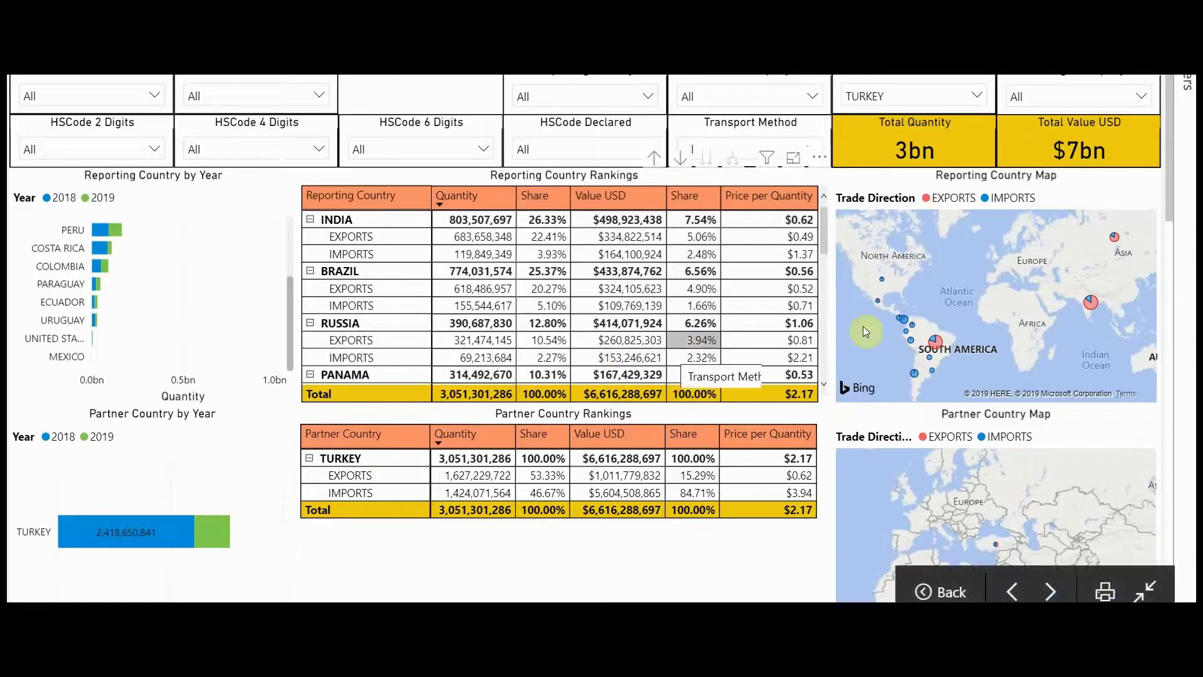
pyautogui.scroll(-3, 1167, 339)
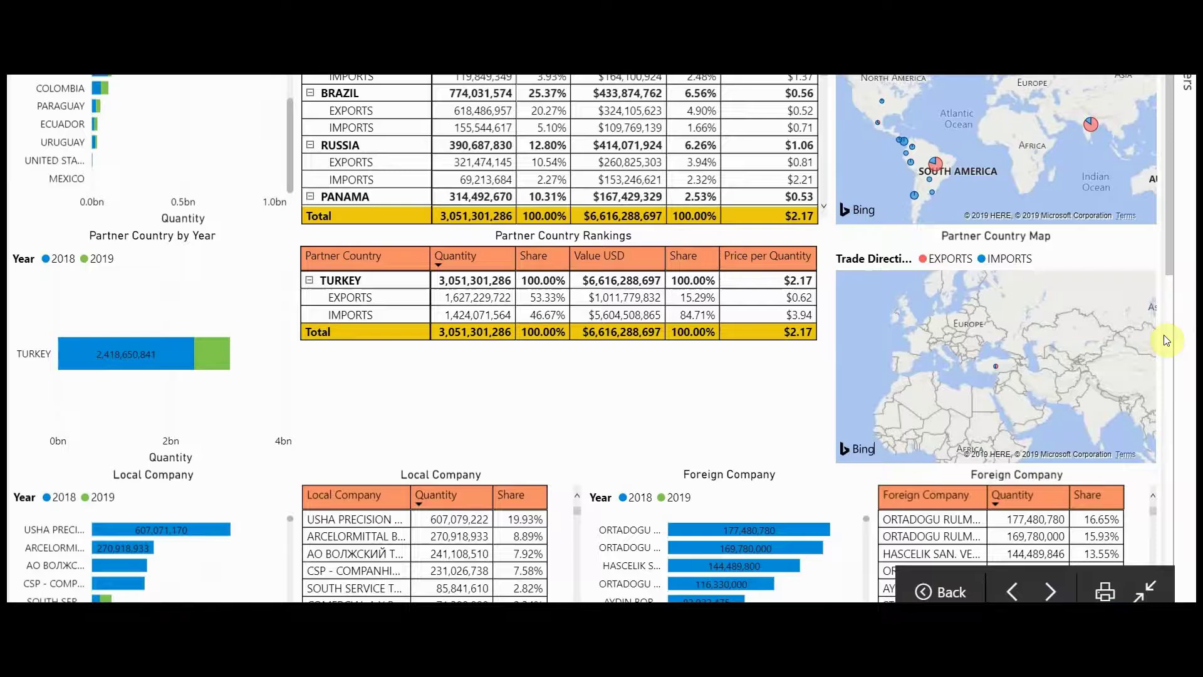
pyautogui.scroll(-3, 1167, 340)
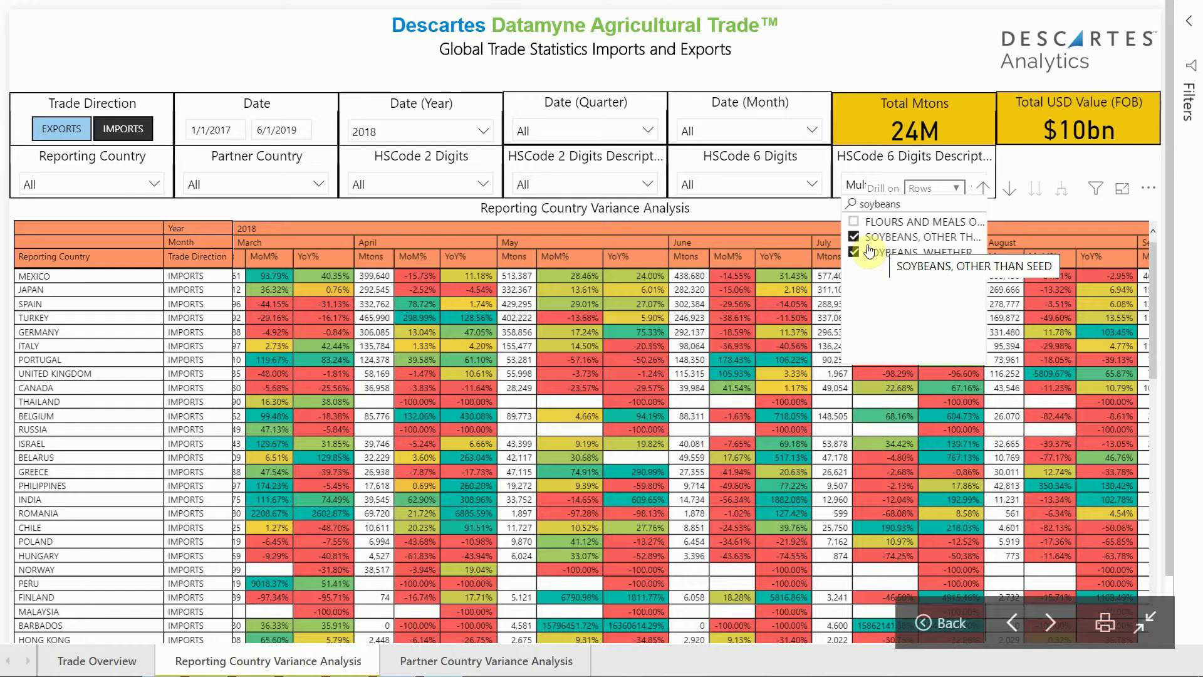
# Close the HSCode 6 Digits Description list with both soybean codes still selected.
pyautogui.click(694, 205)
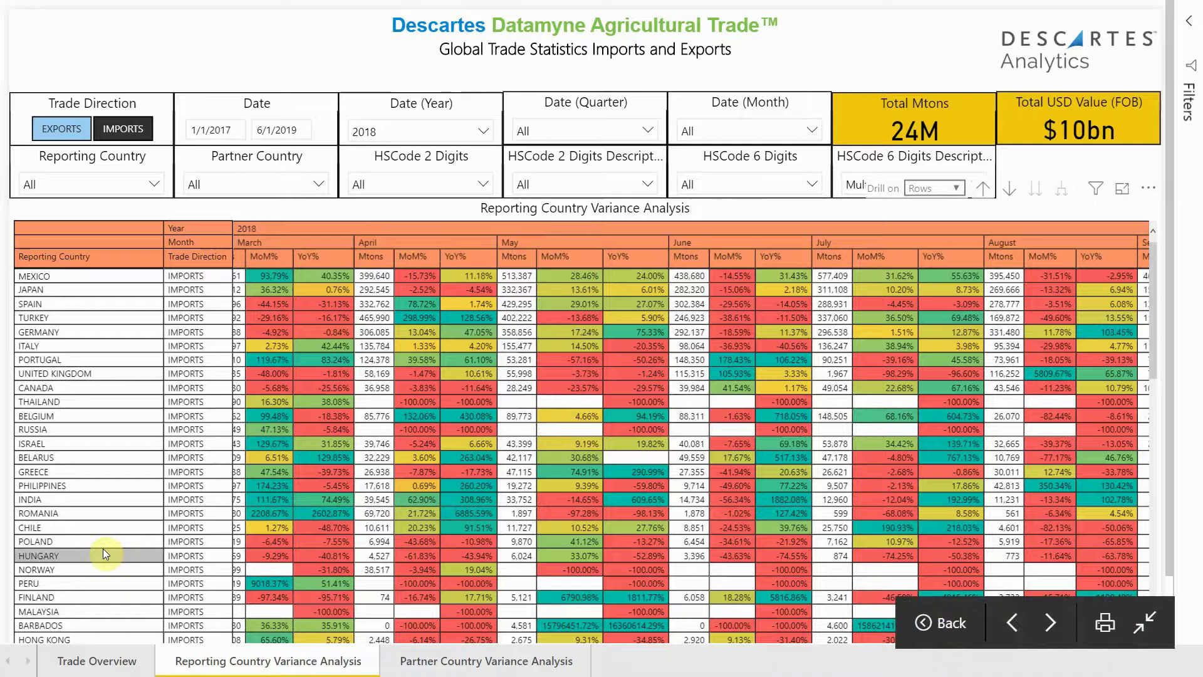
# Cross-filter the variance matrix to the FINLAND row and scroll across the monthly columns.
pyautogui.click(85, 595)
pyautogui.scroll(-2, 84, 595)
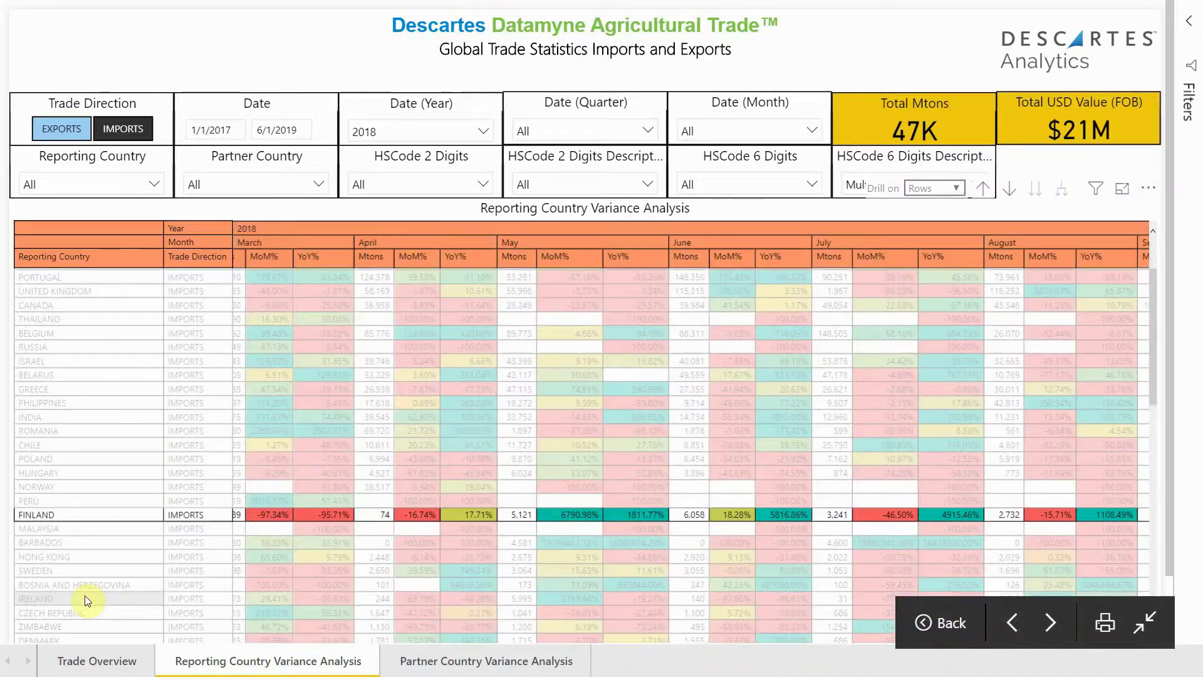
pyautogui.scroll(-2, 84, 595)
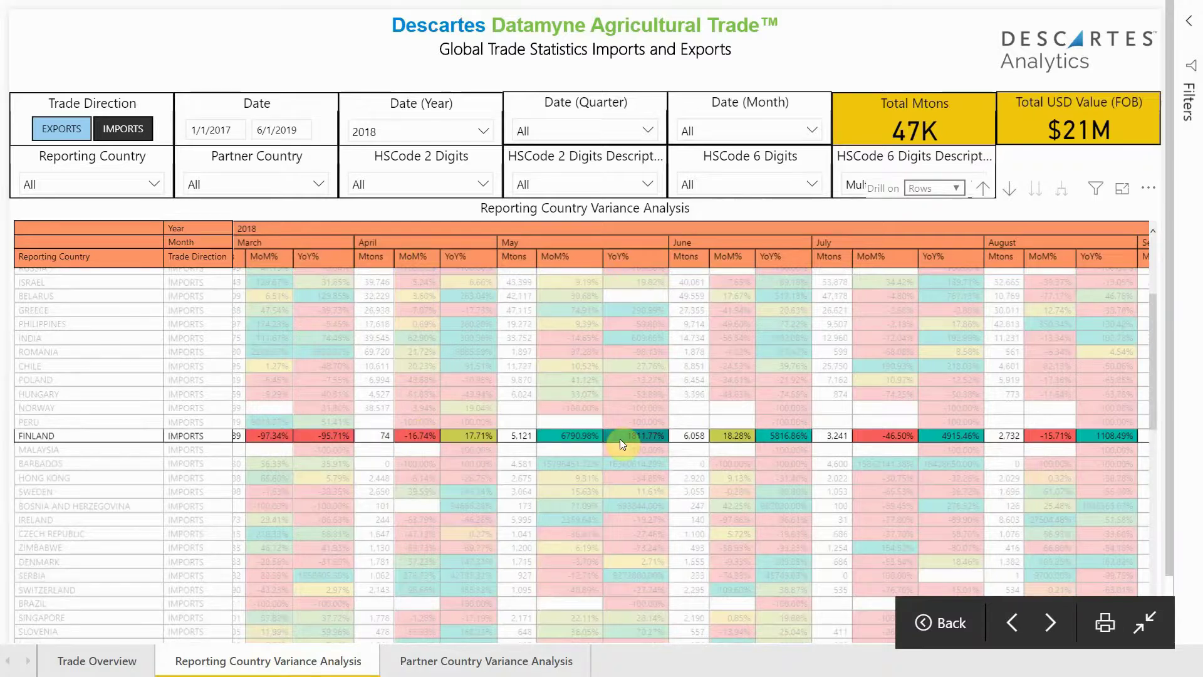
pyautogui.hscroll(3, 619, 439)
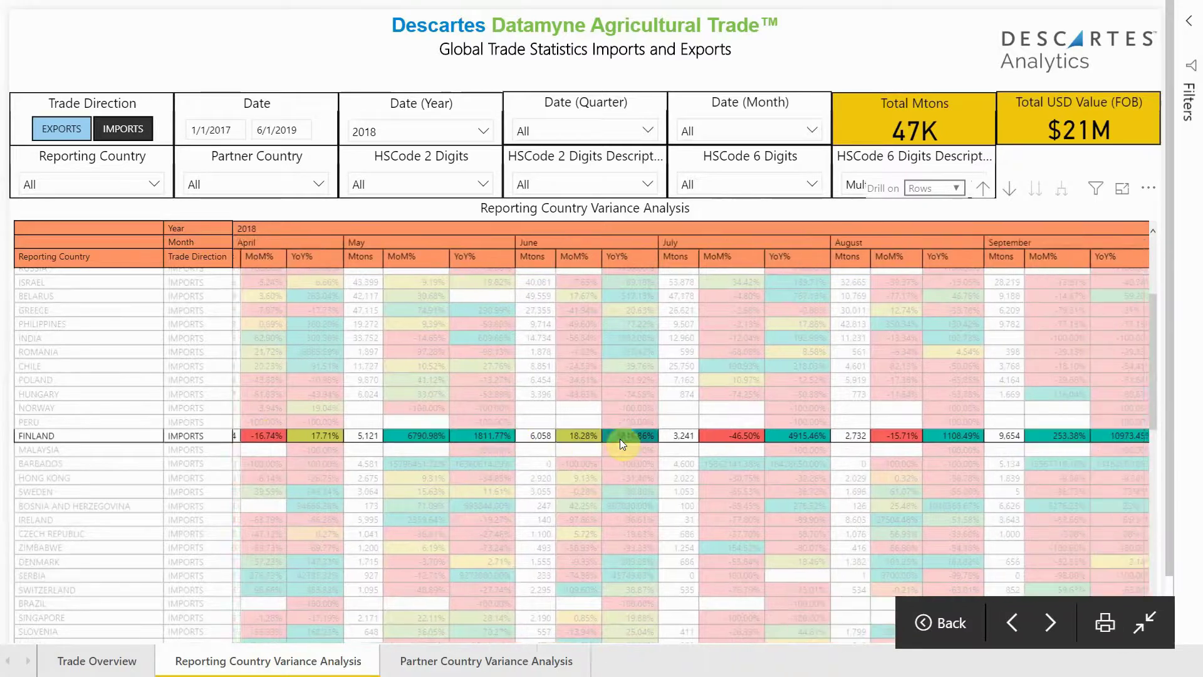
pyautogui.hscroll(3, 619, 439)
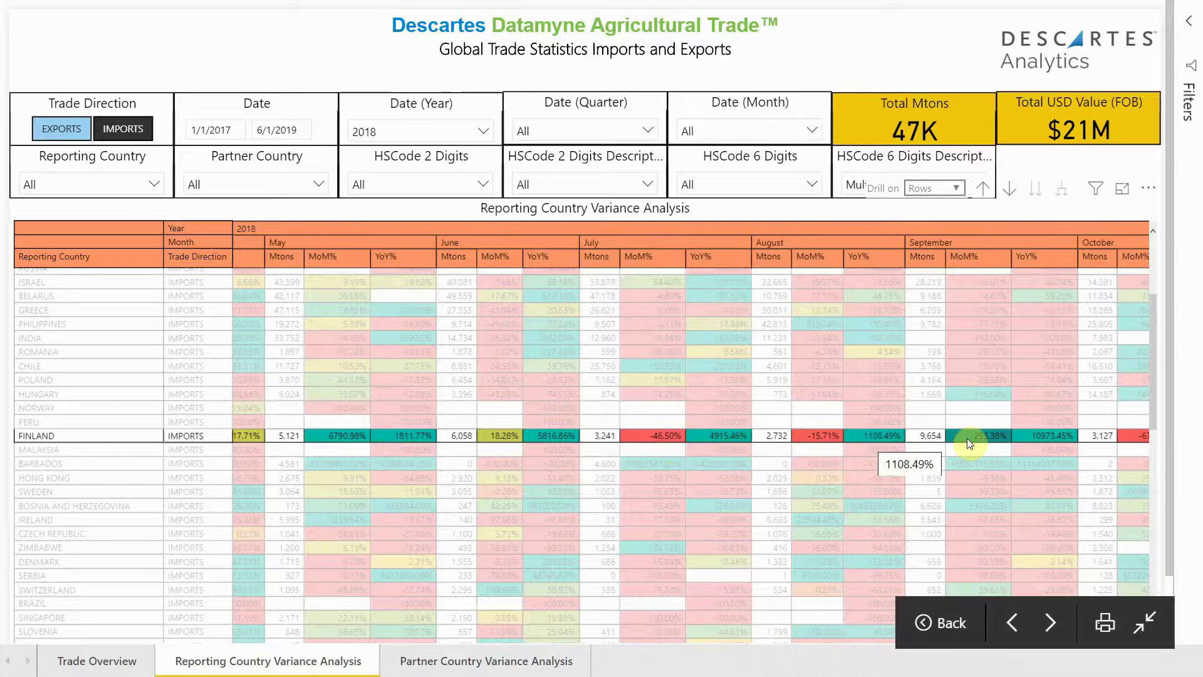
pyautogui.hscroll(3, 967, 438)
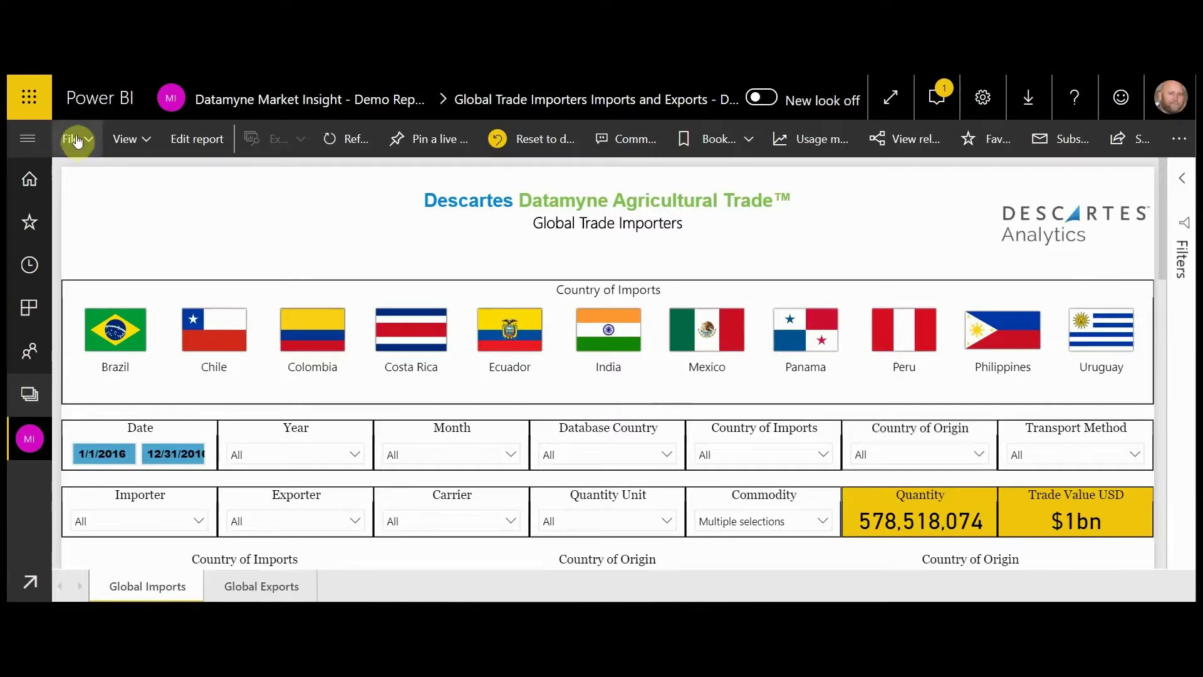
# Export the Global Trade Importers report to PDF with Current Values and scroll the pages.
pyautogui.click(81, 140)
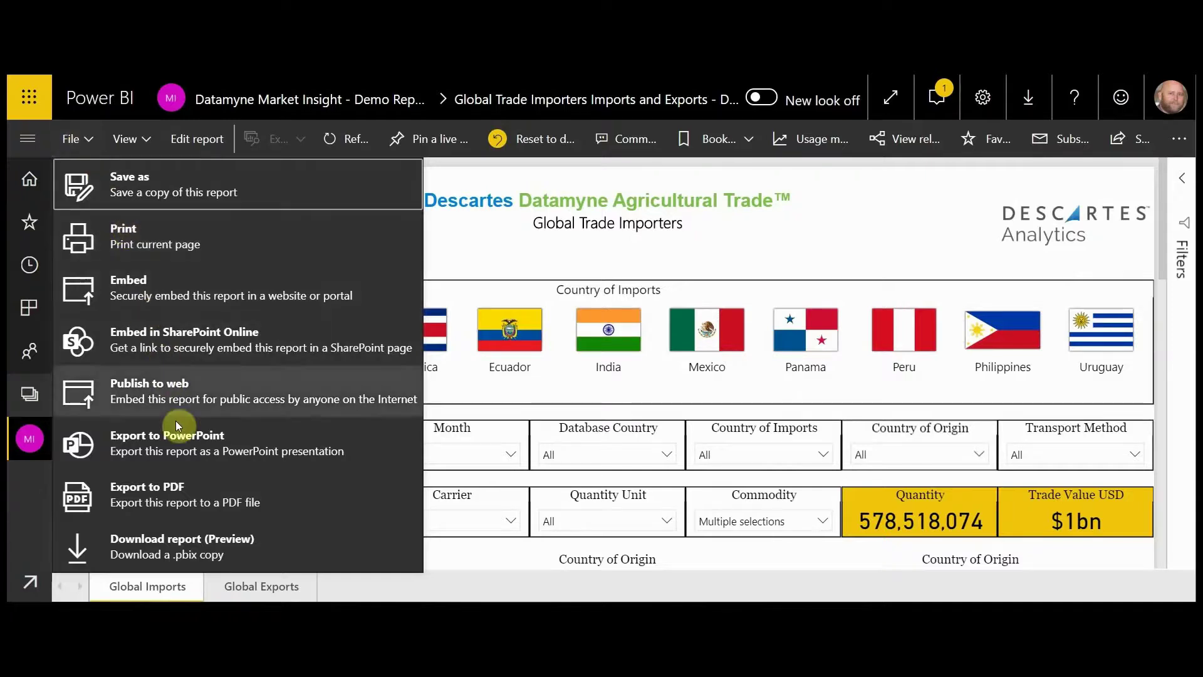
pyautogui.click(186, 497)
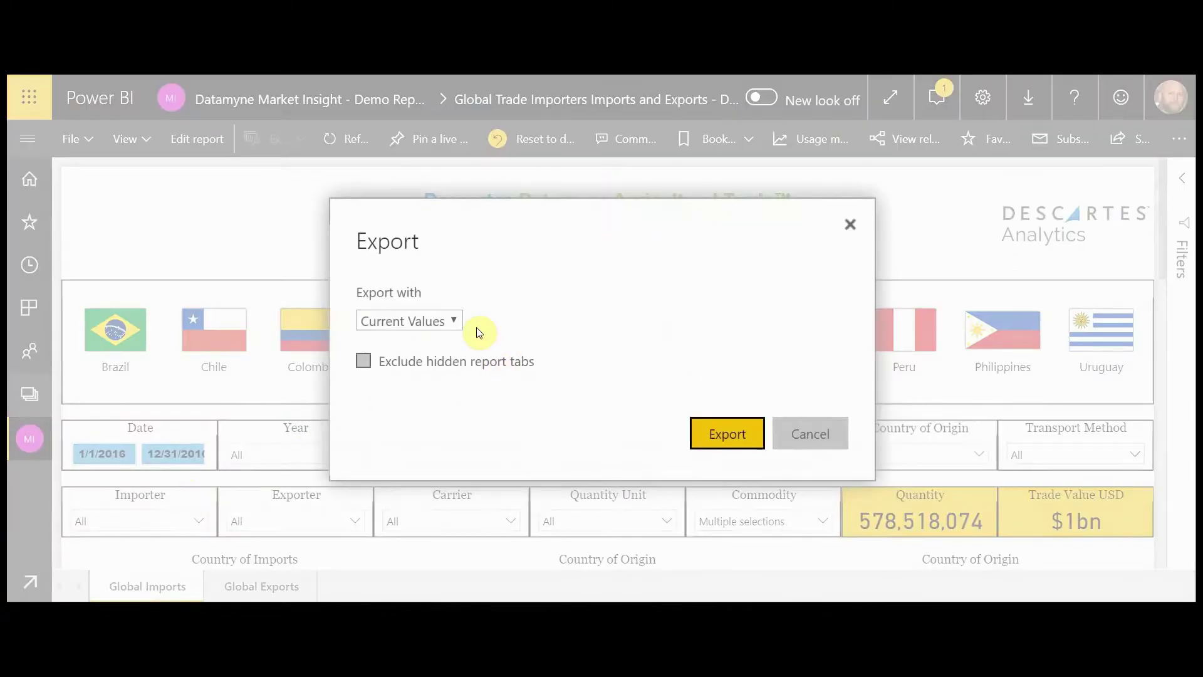
pyautogui.click(721, 434)
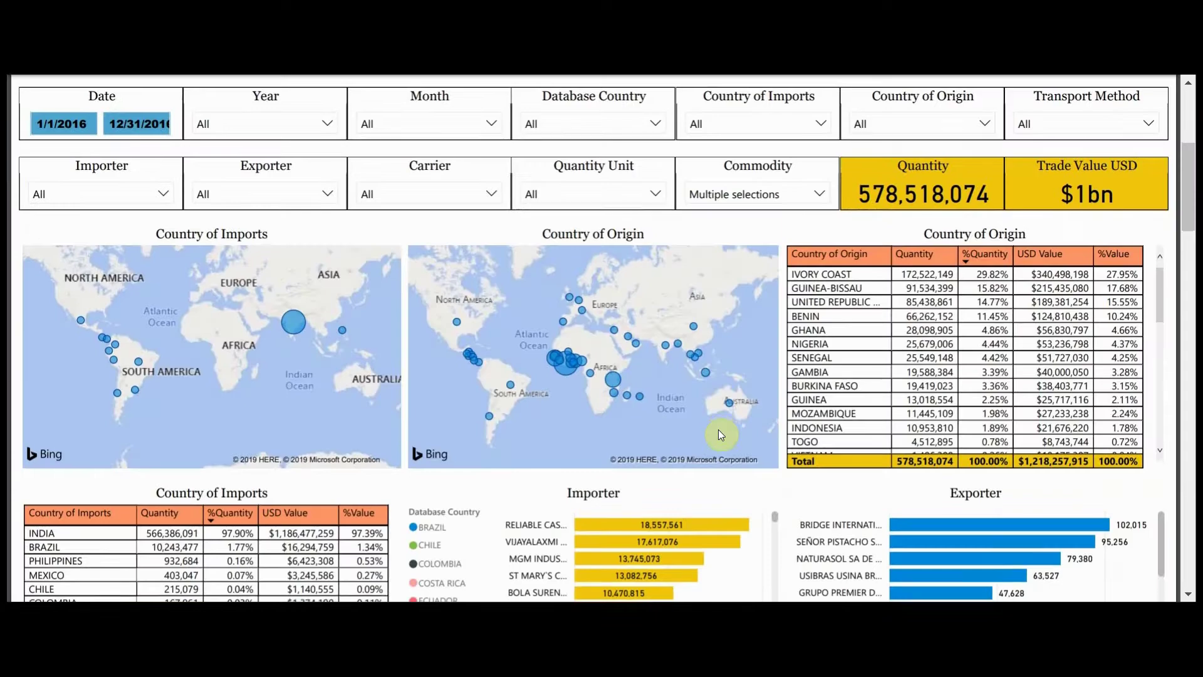
pyautogui.scroll(-1, 718, 430)
pyautogui.scroll(-3, 718, 430)
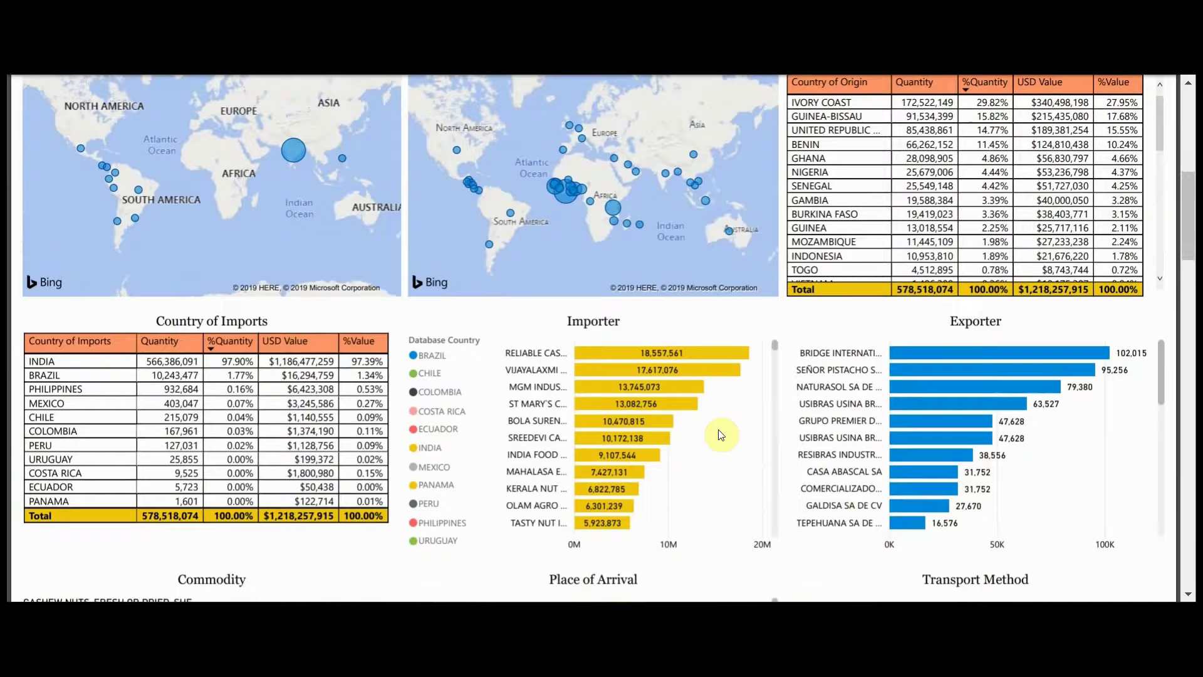
# Pin the Country of Origin map visual to a new dashboard named 'Cashew'.
pyautogui.scroll(-5, 720, 434)
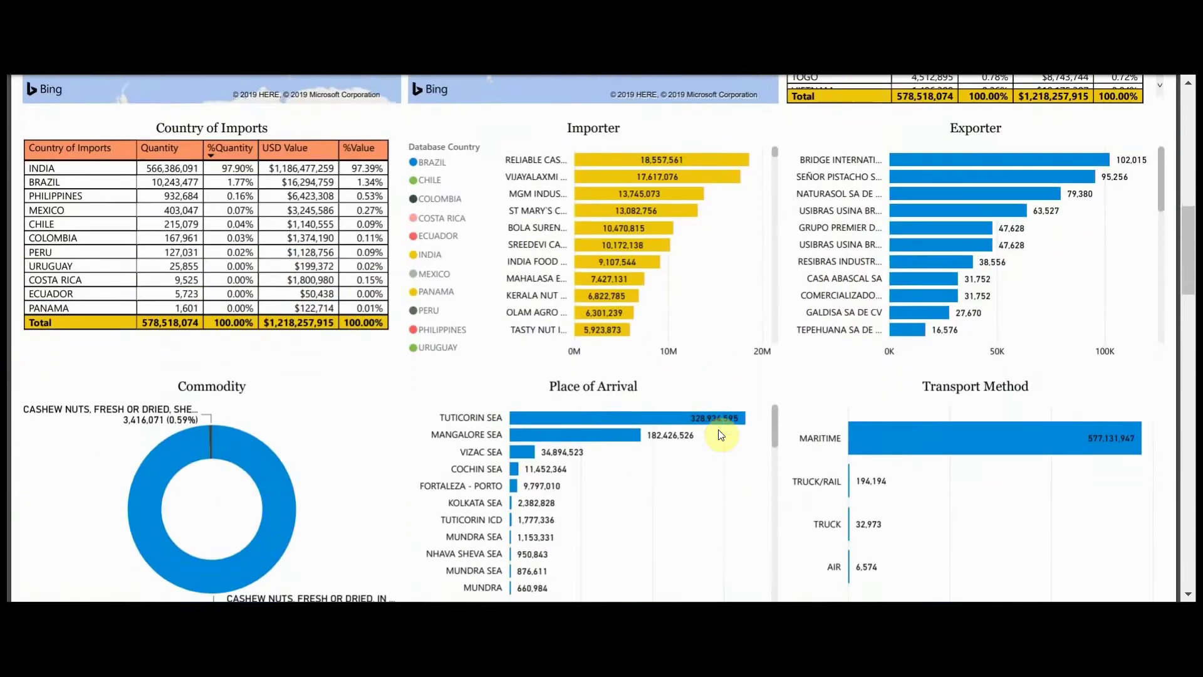
pyautogui.scroll(-3, 720, 434)
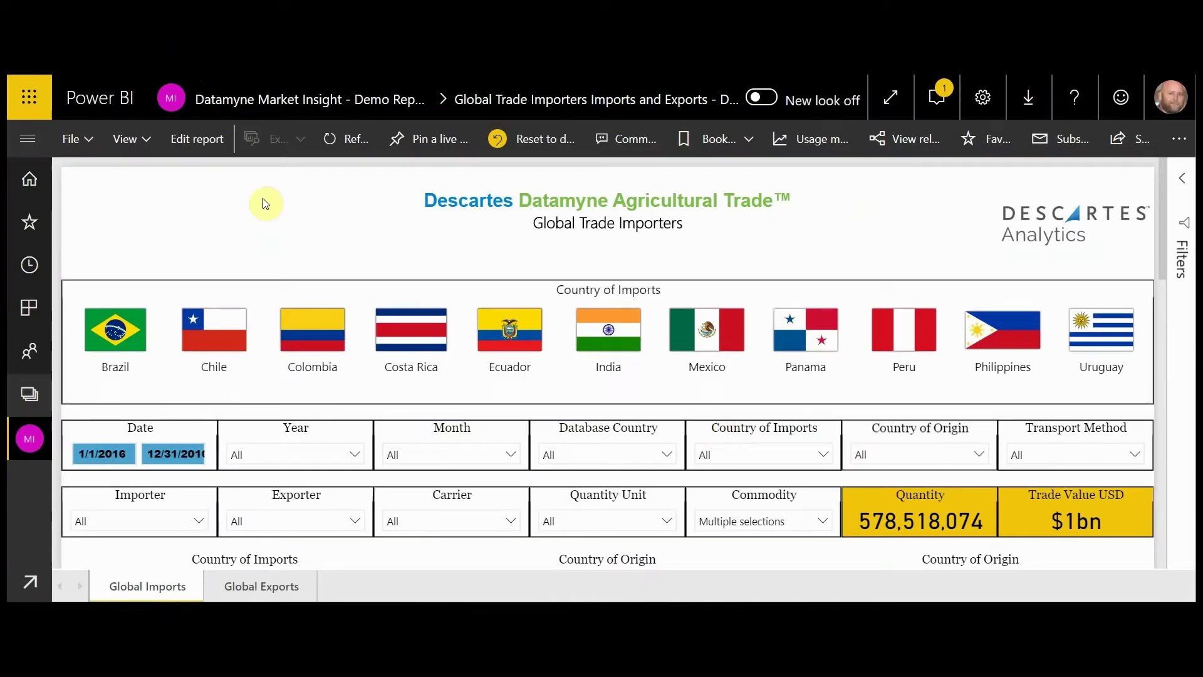
pyautogui.scroll(-2, 263, 207)
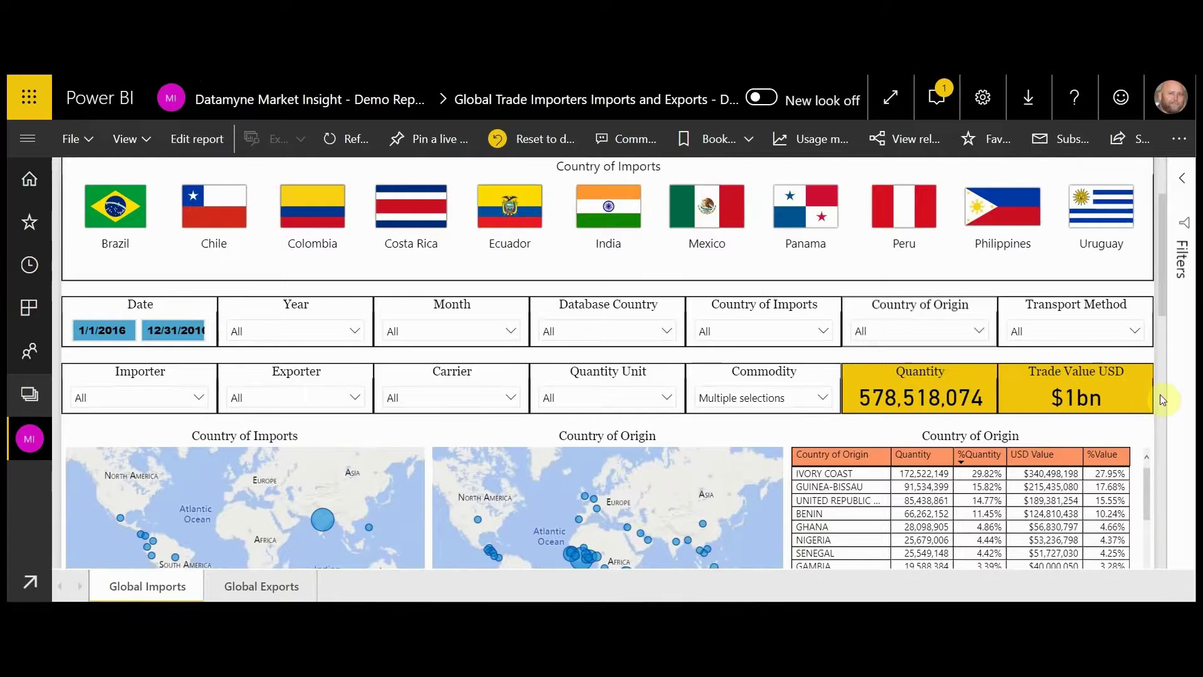
pyautogui.scroll(-3, 1160, 394)
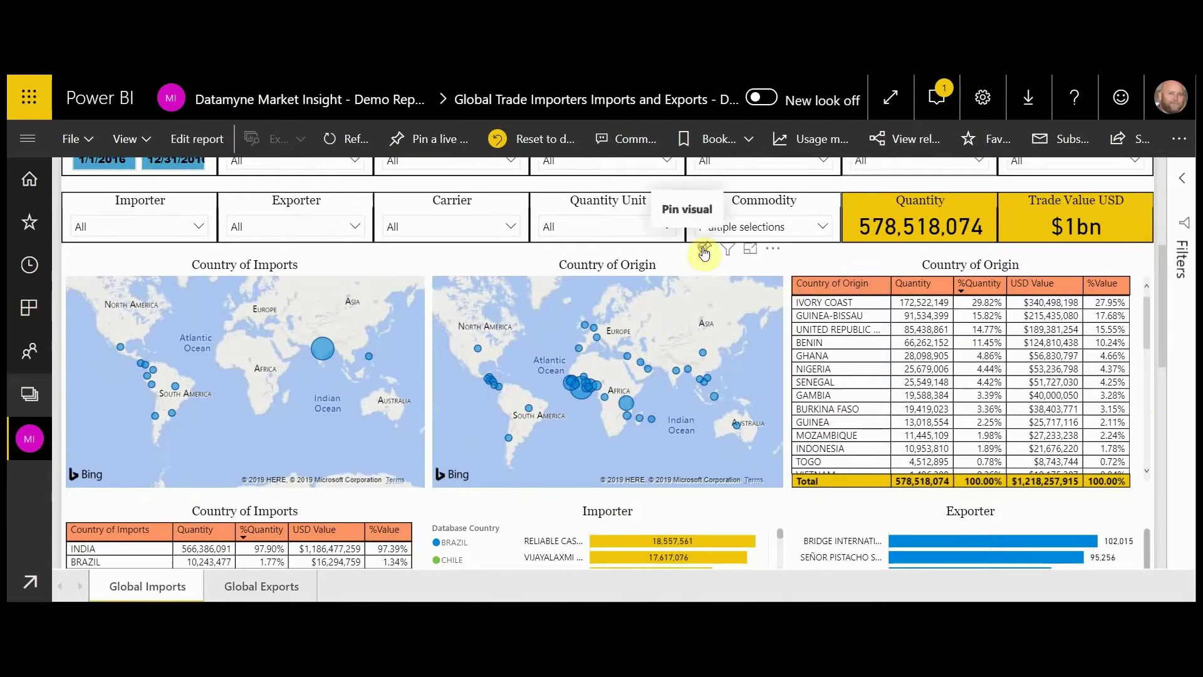
pyautogui.click(704, 251)
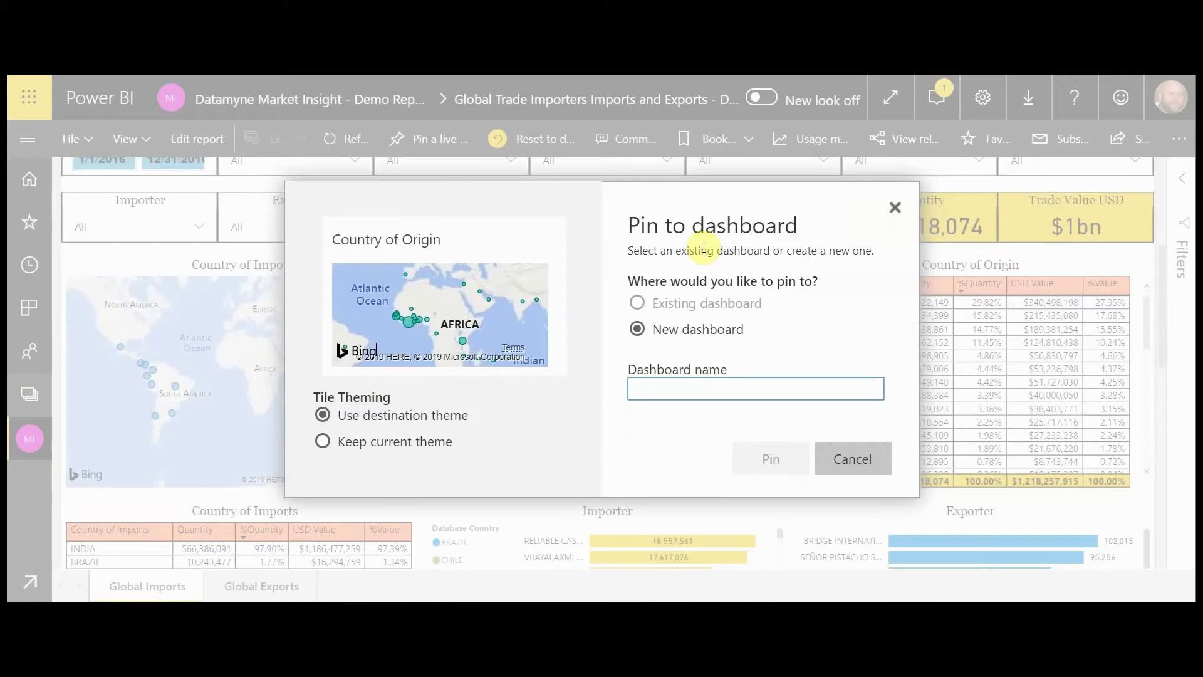
pyautogui.write('Cashew')
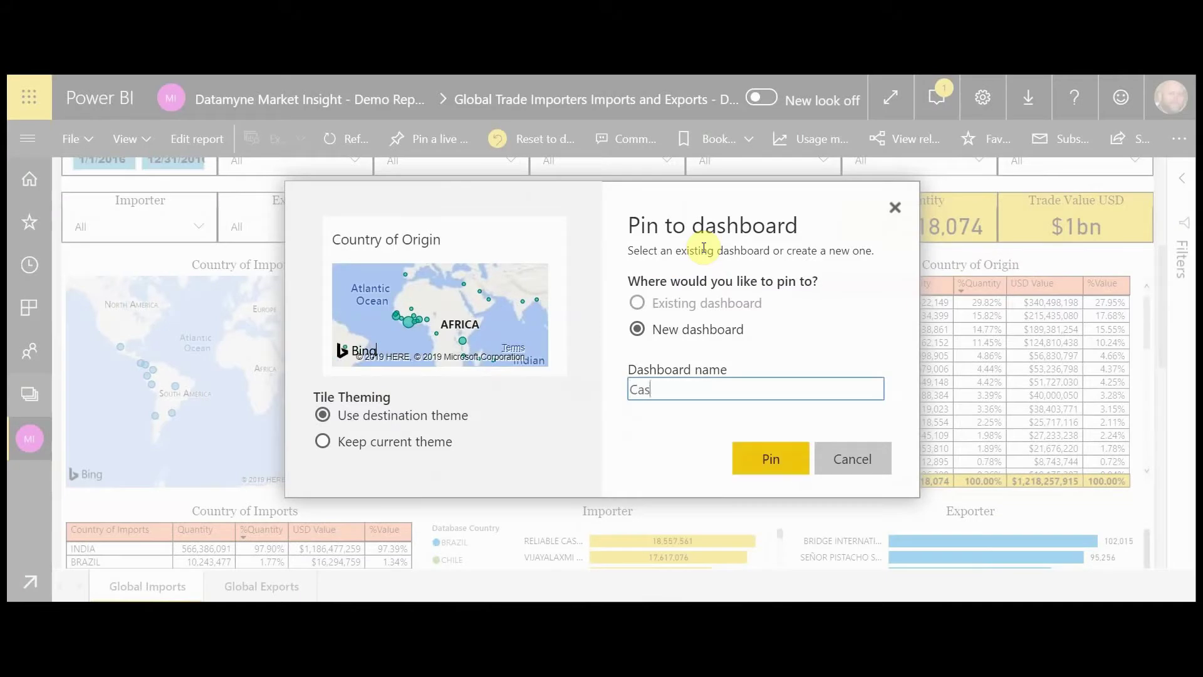
pyautogui.click(779, 455)
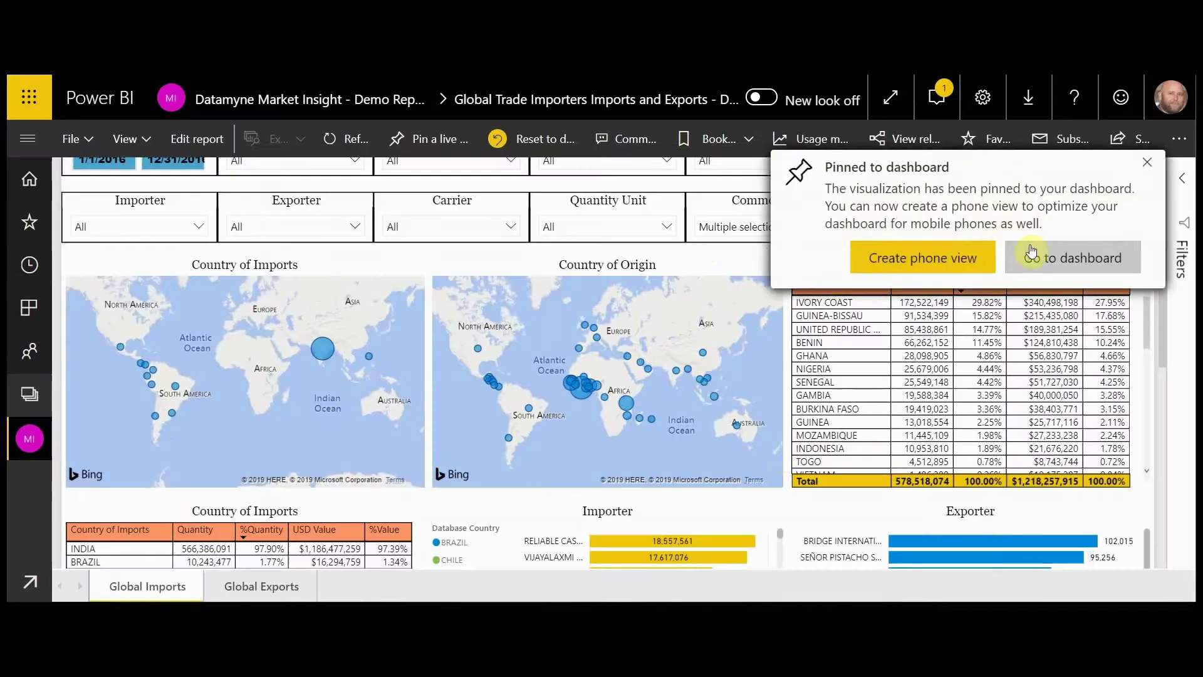
# Pin the Country of Origin table to the existing Cashew dashboard.
pyautogui.click(1150, 161)
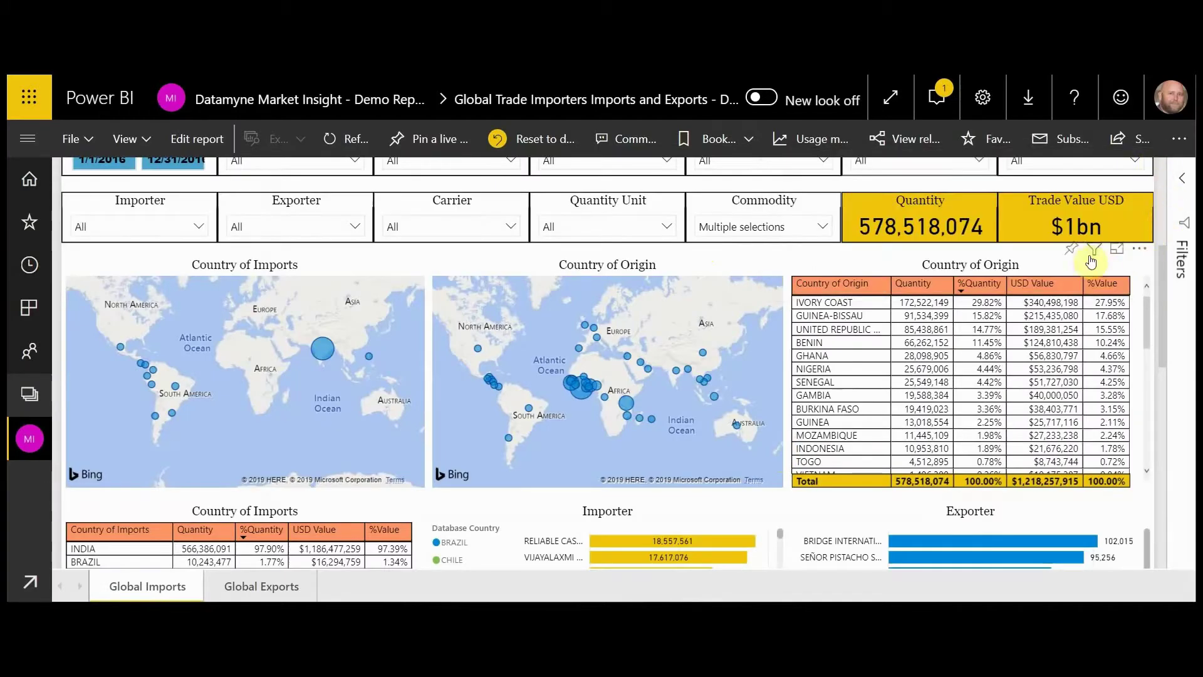
pyautogui.click(1072, 249)
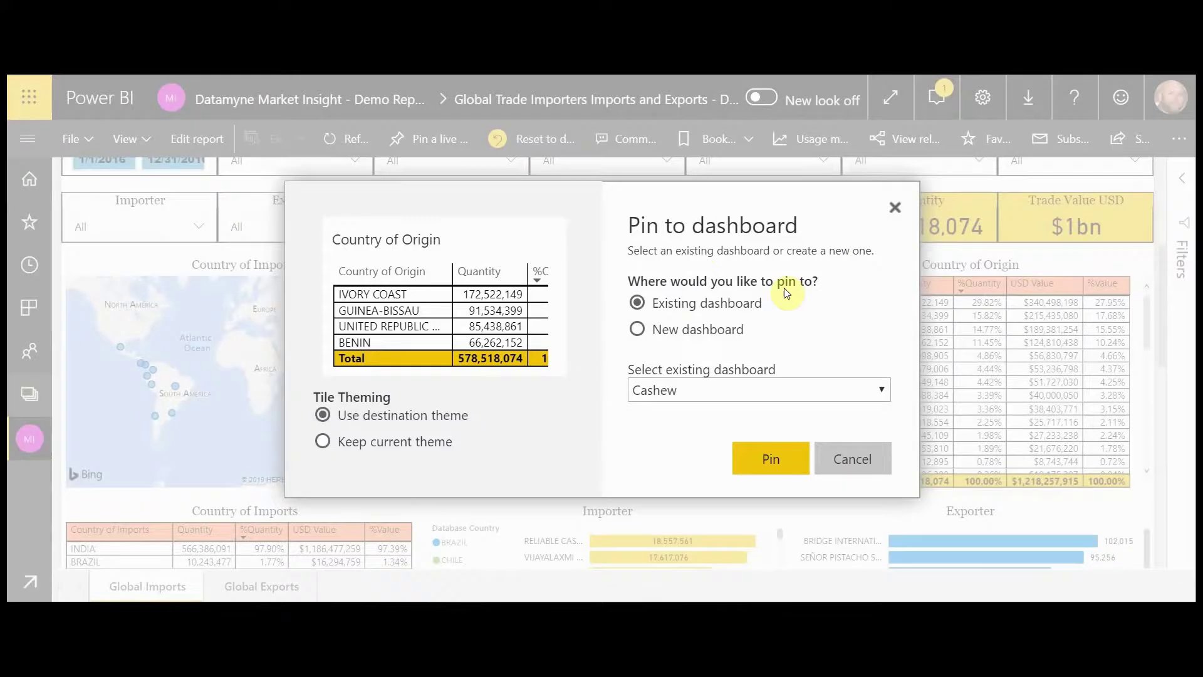
pyautogui.click(771, 458)
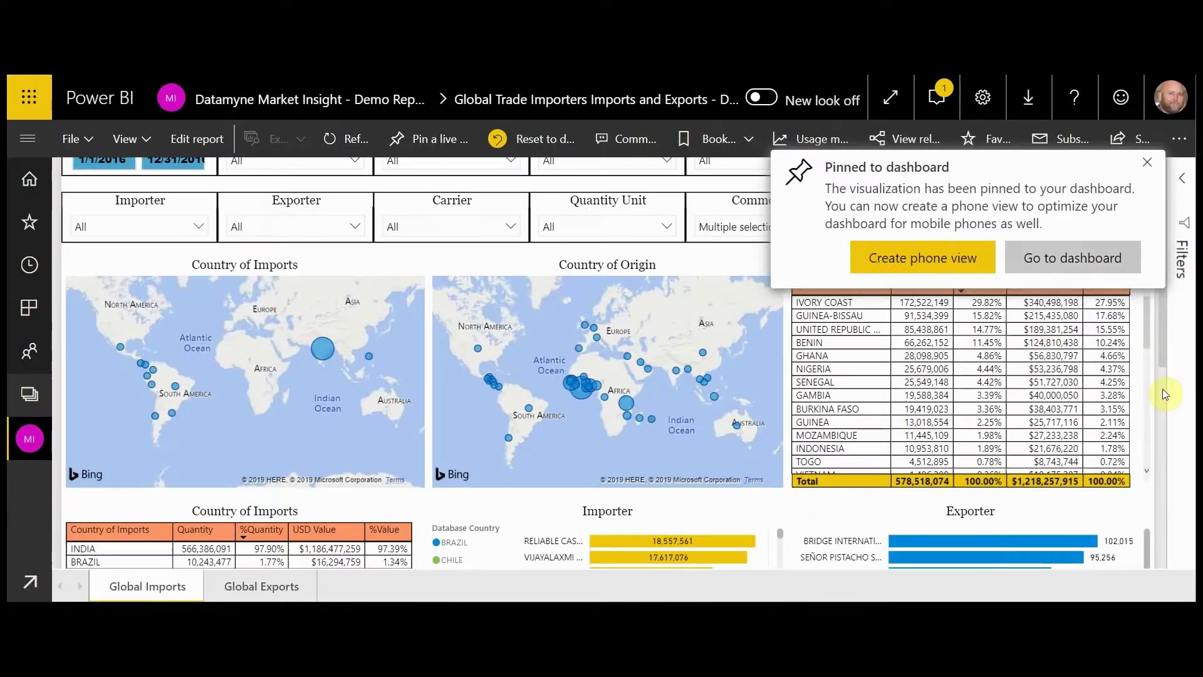
# Pin the Importer bar chart to the Cashew dashboard too.
pyautogui.scroll(-3, 1163, 393)
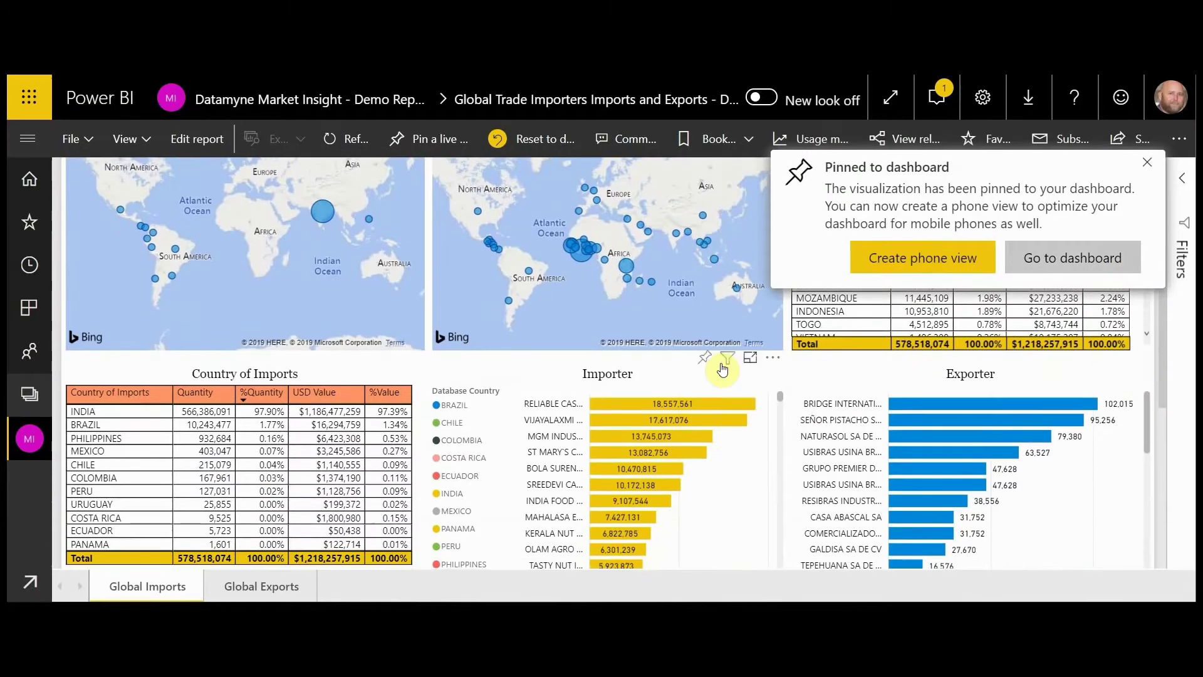
pyautogui.click(705, 358)
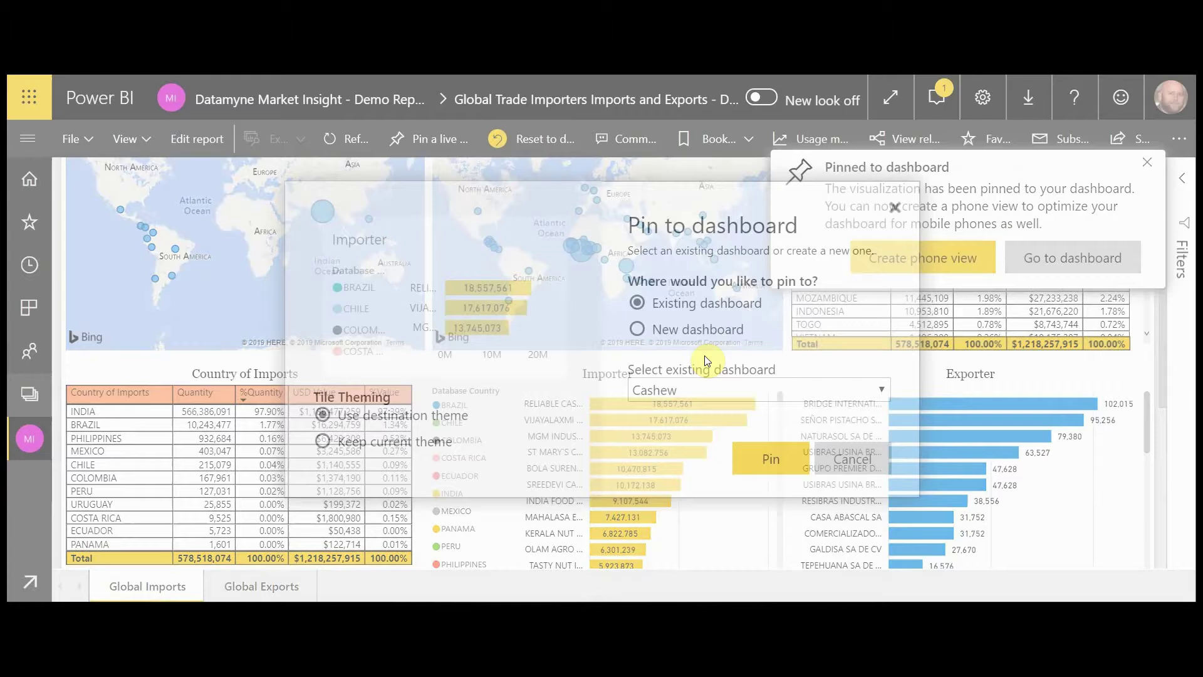
pyautogui.click(759, 459)
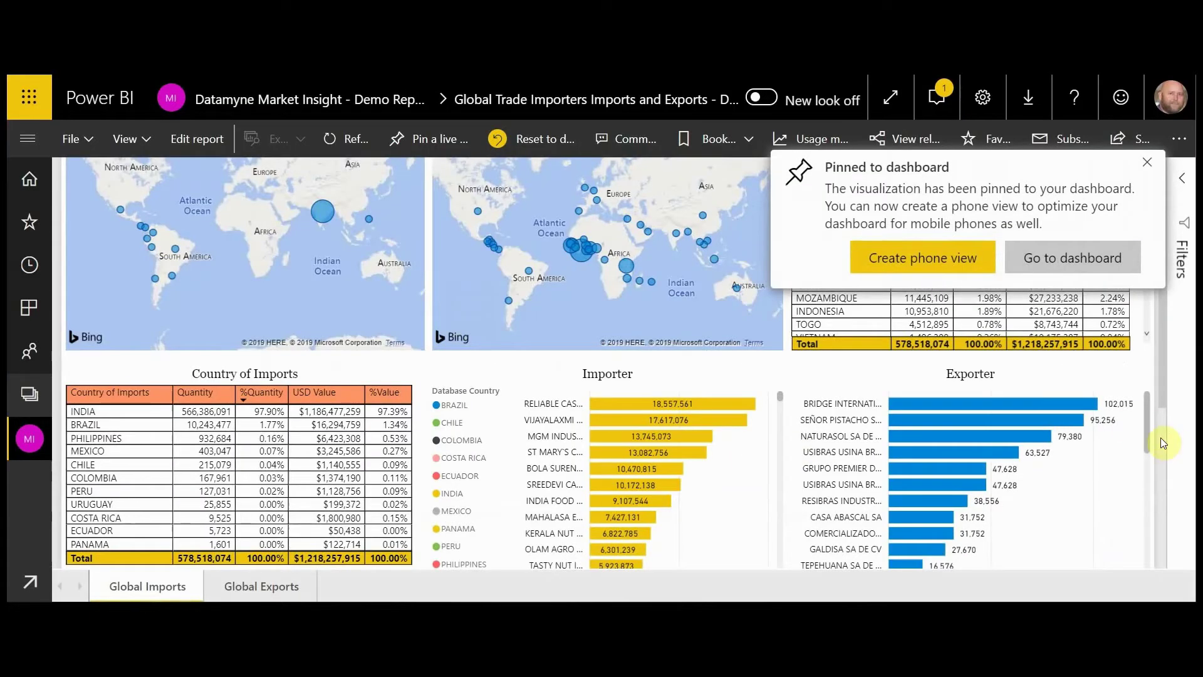
# Pin the Global Exports page's Trend Analysis chart to the existing Cashew dashboard.
pyautogui.click(283, 589)
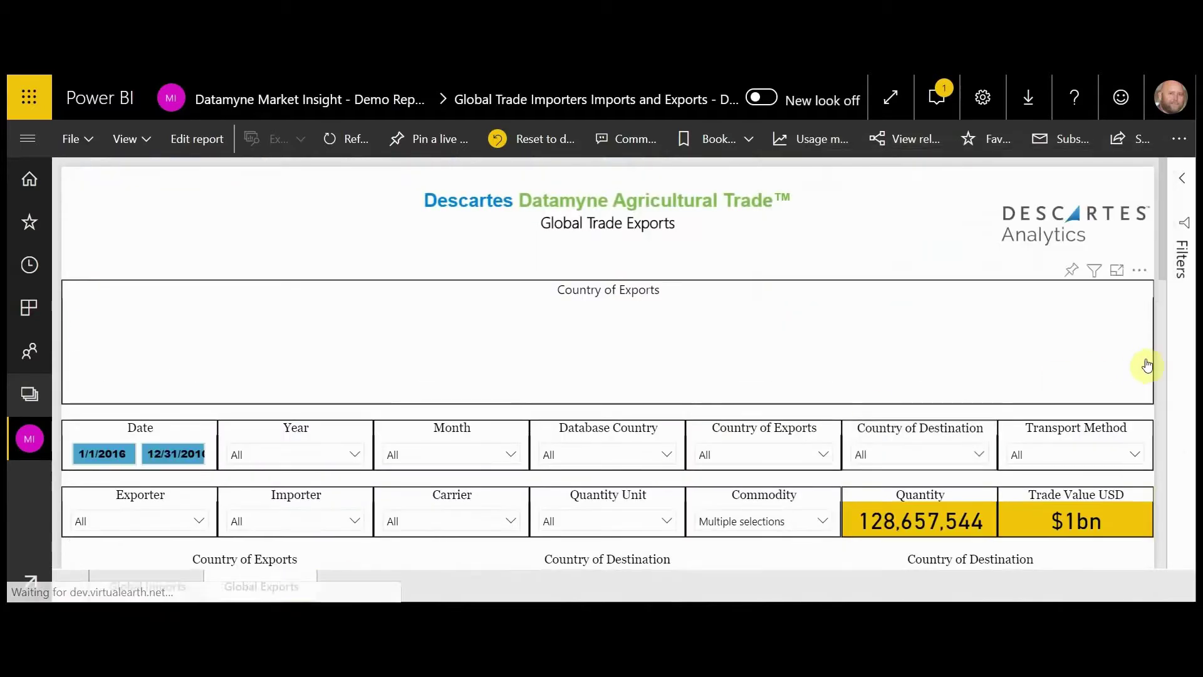
pyautogui.scroll(-6, 1163, 372)
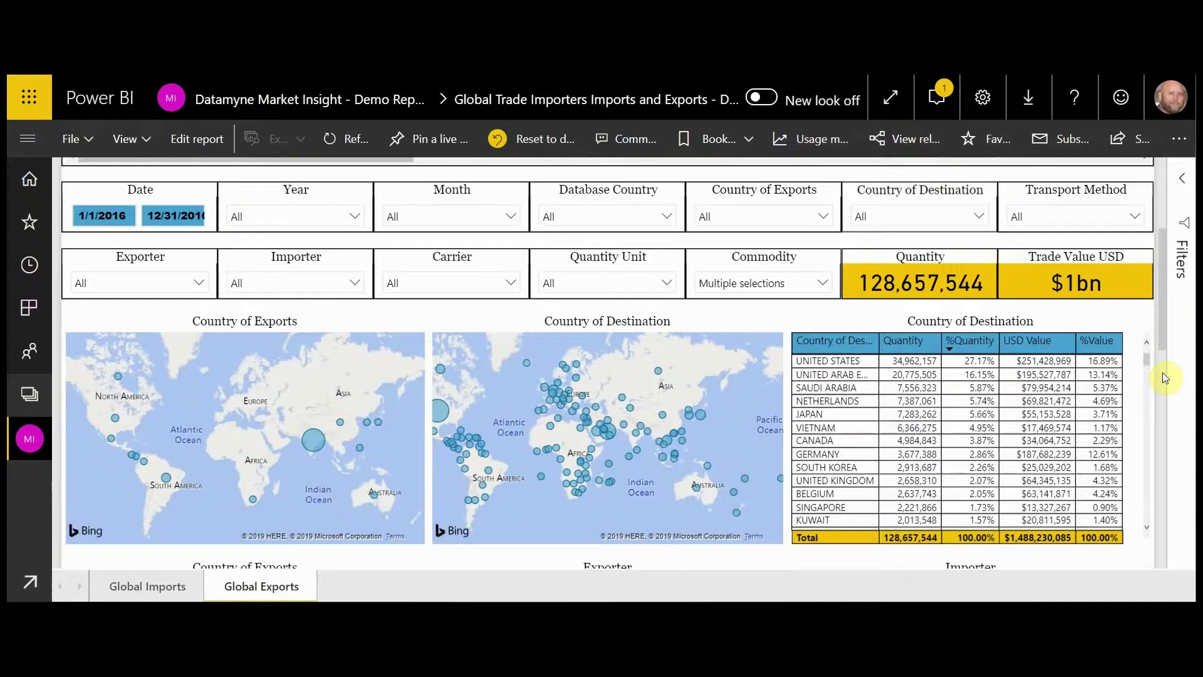
pyautogui.scroll(-8, 1163, 376)
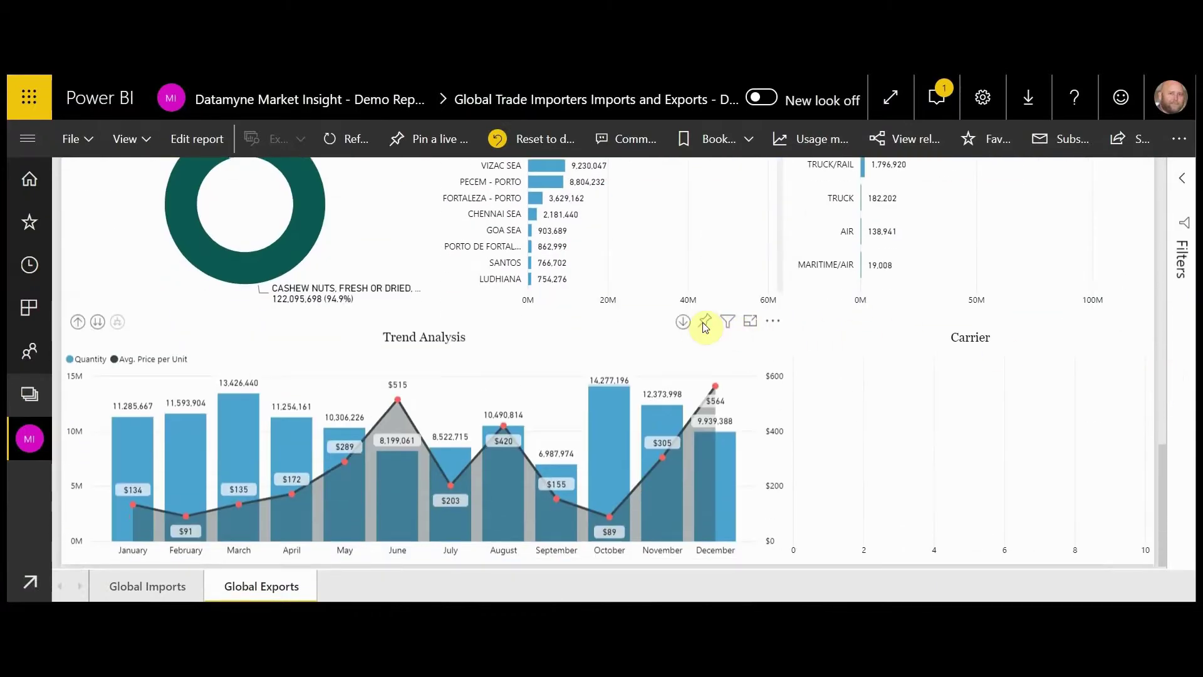
pyautogui.click(704, 322)
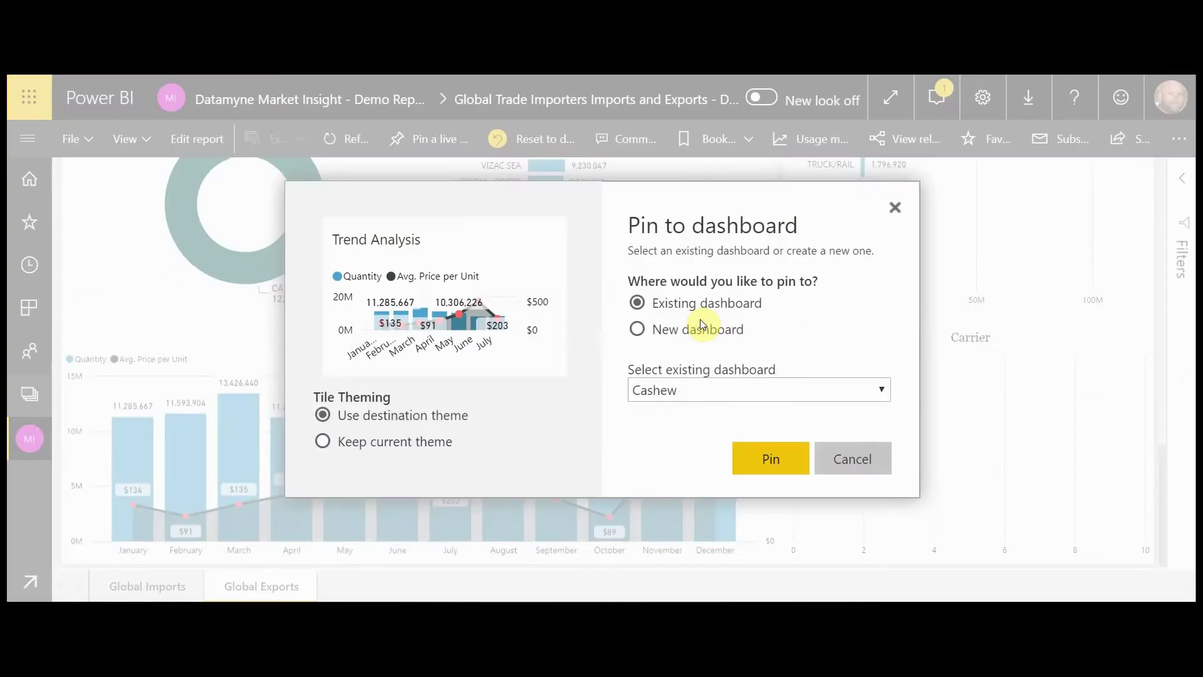
pyautogui.click(753, 458)
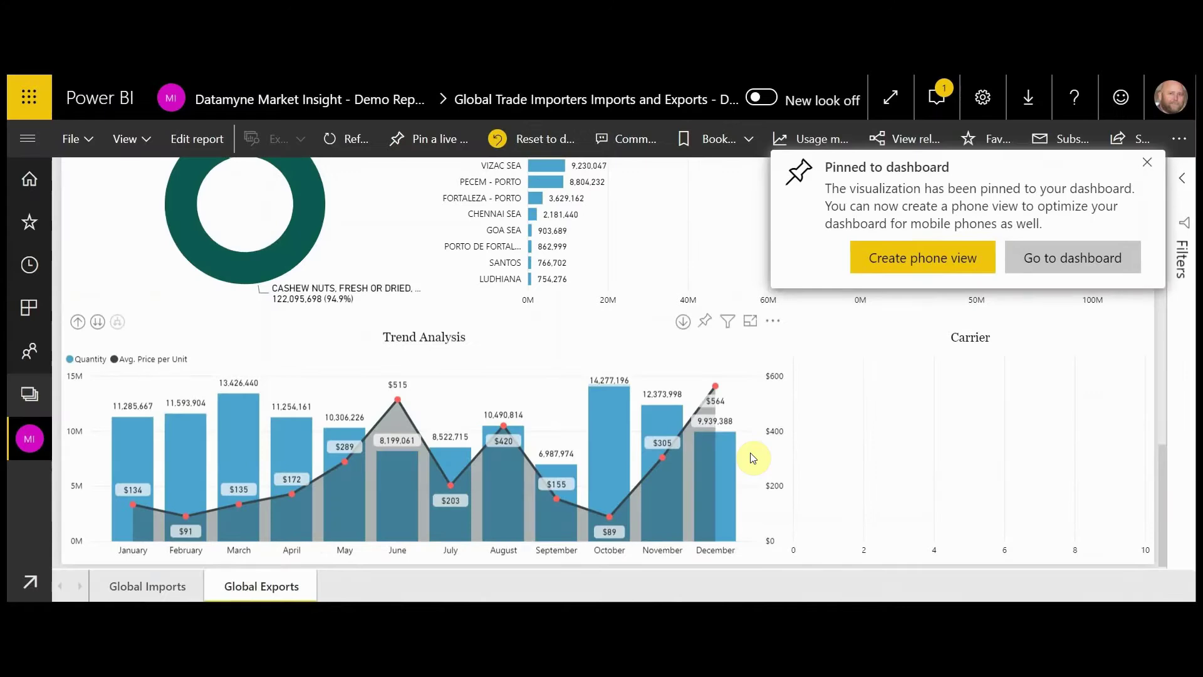
# Open the Cashew dashboard from the Datamyne Market Insight workspace and scroll through its tiles.
pyautogui.click(378, 109)
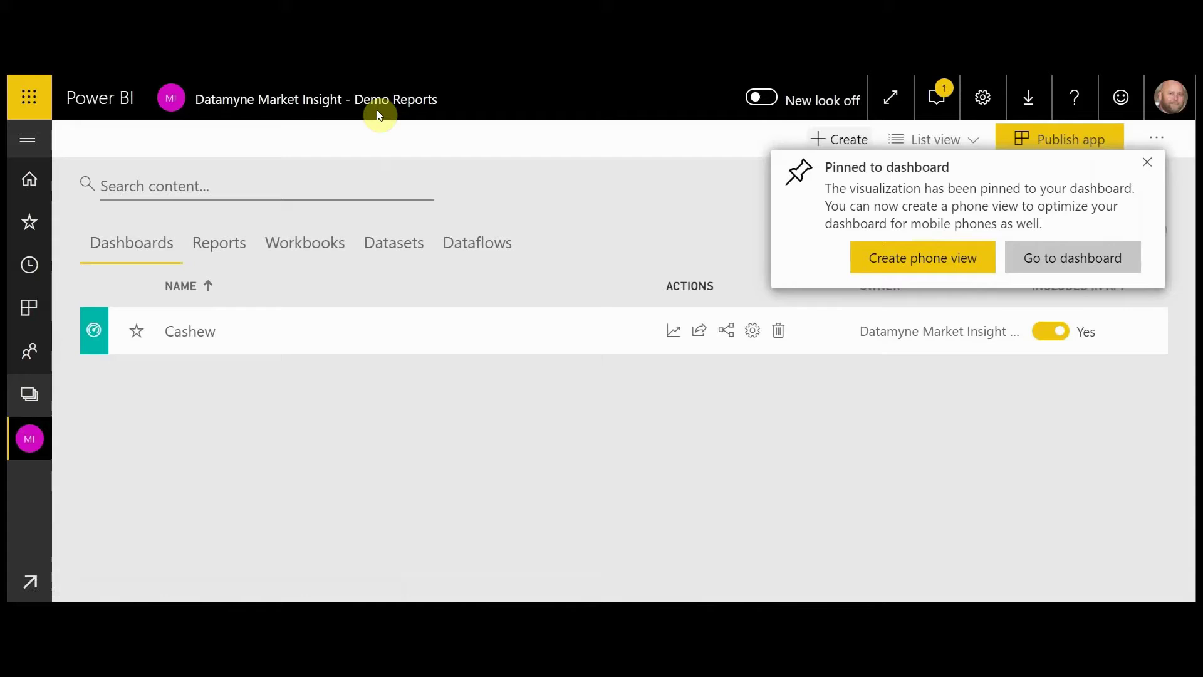
pyautogui.click(195, 340)
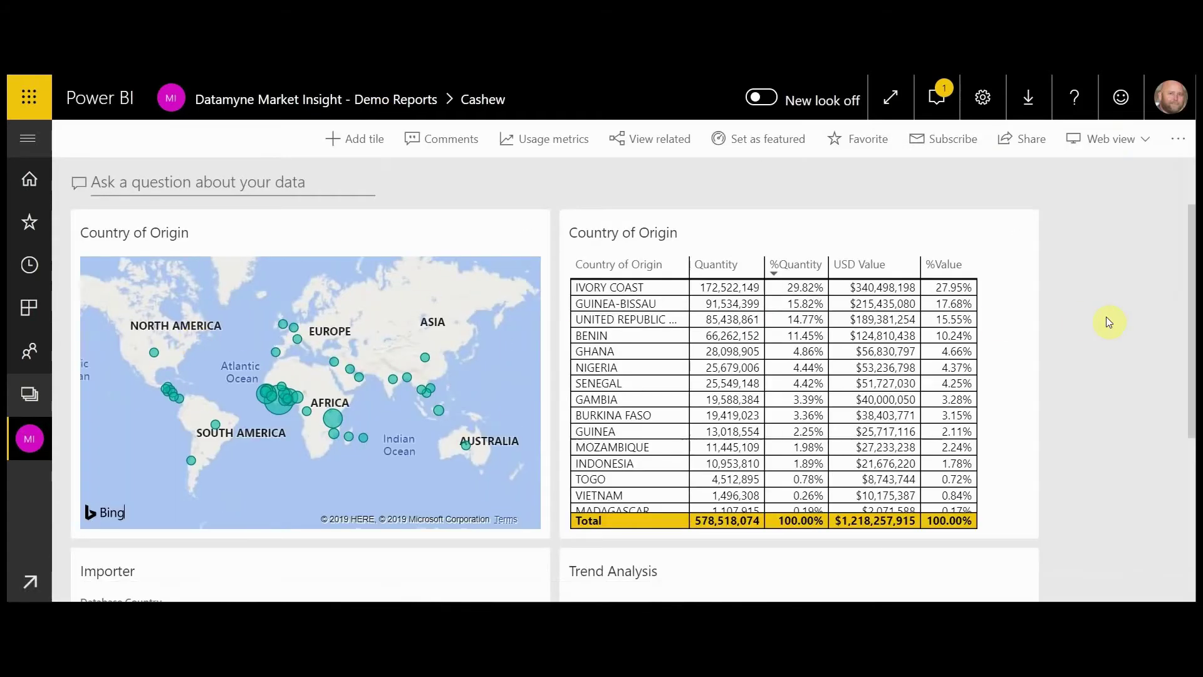
pyautogui.scroll(-1, 1108, 321)
pyautogui.scroll(-3, 1107, 318)
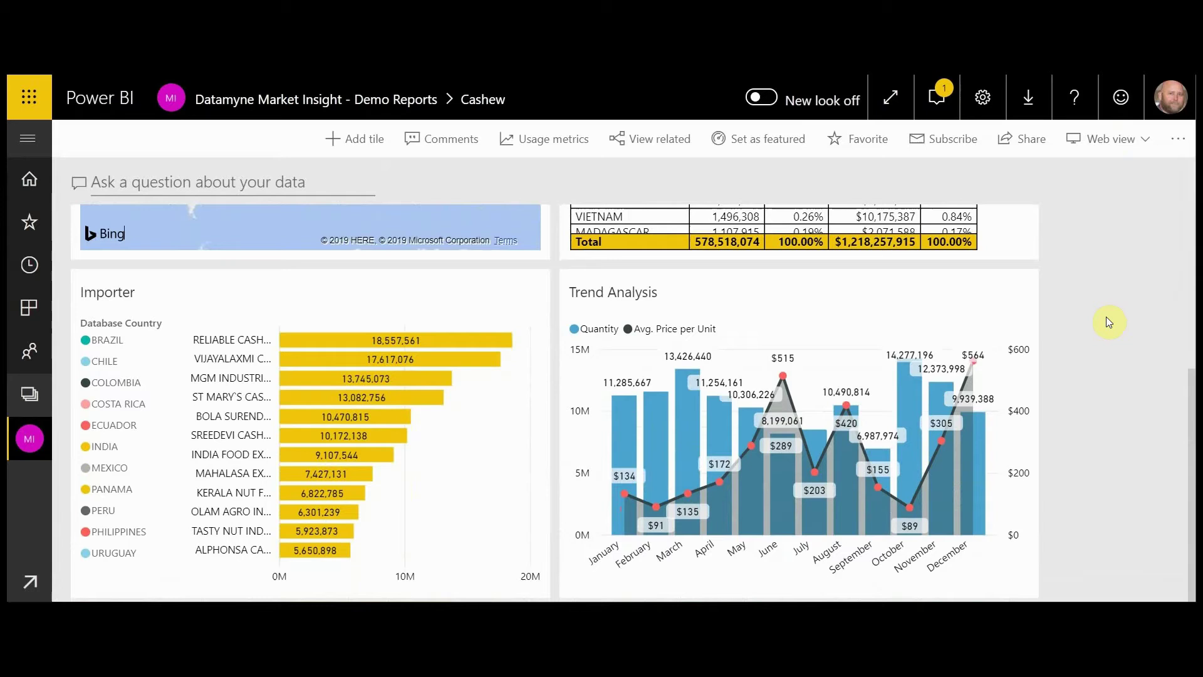
pyautogui.scroll(4, 1107, 317)
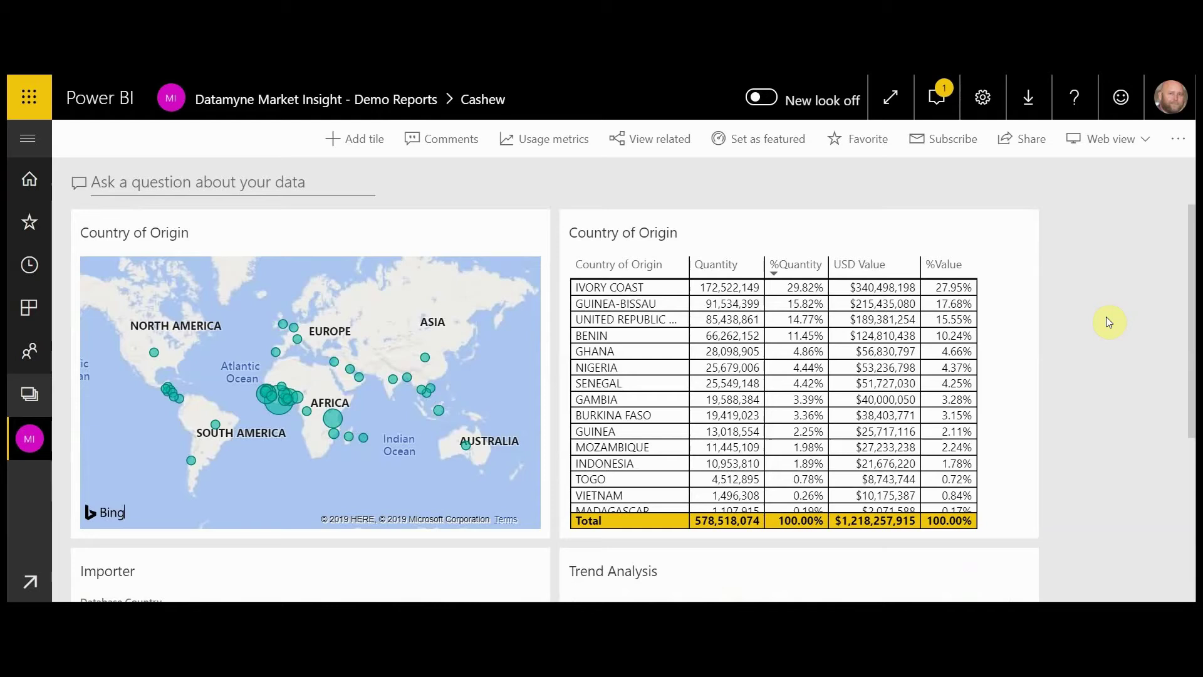
pyautogui.scroll(-3, 1136, 367)
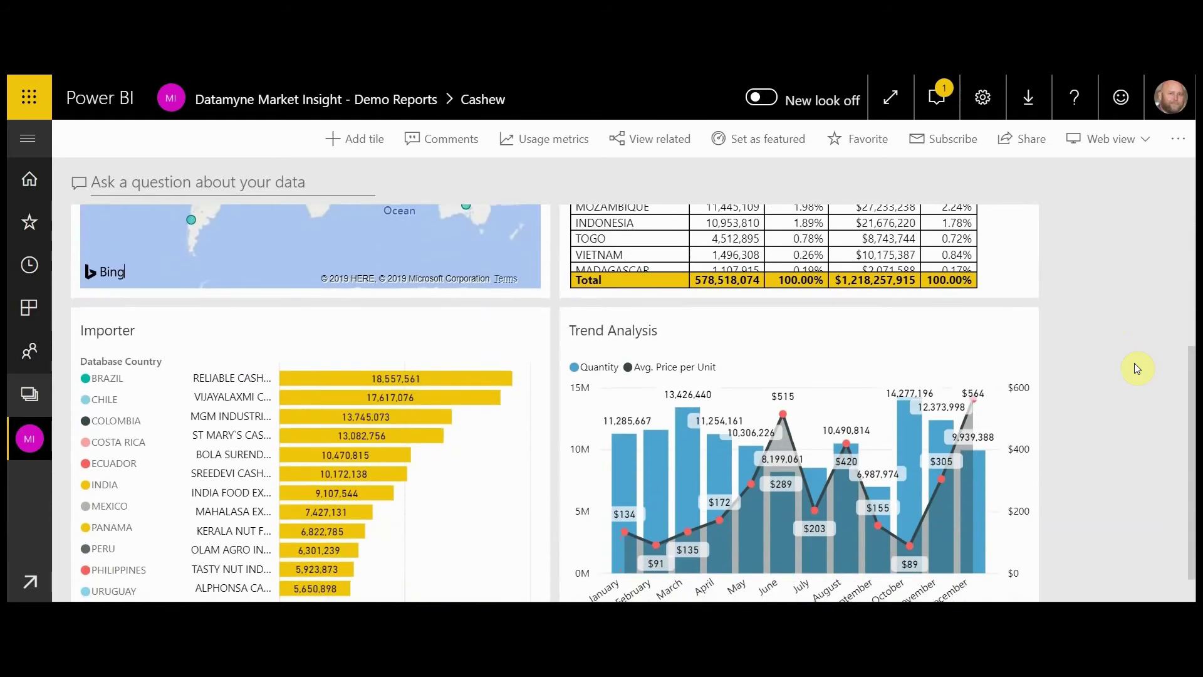
# Open the Global Trade Importers report's Global Imports page from the Importer tile and scroll its charts.
pyautogui.click(466, 418)
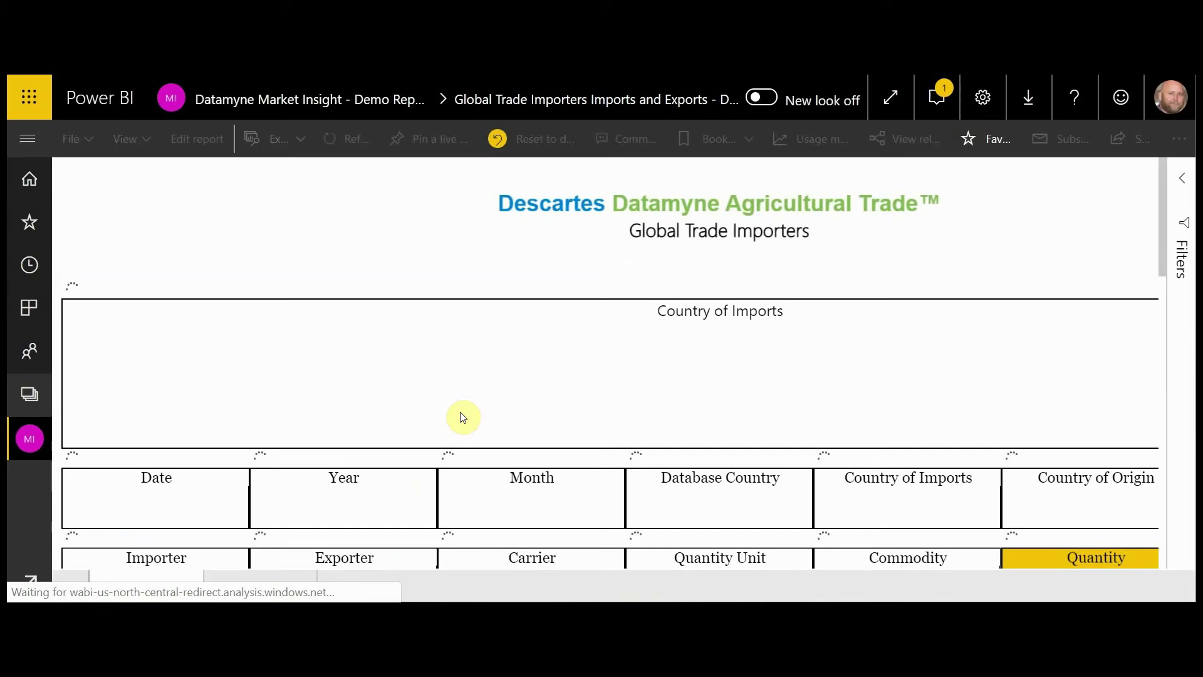
pyautogui.scroll(-5, 463, 417)
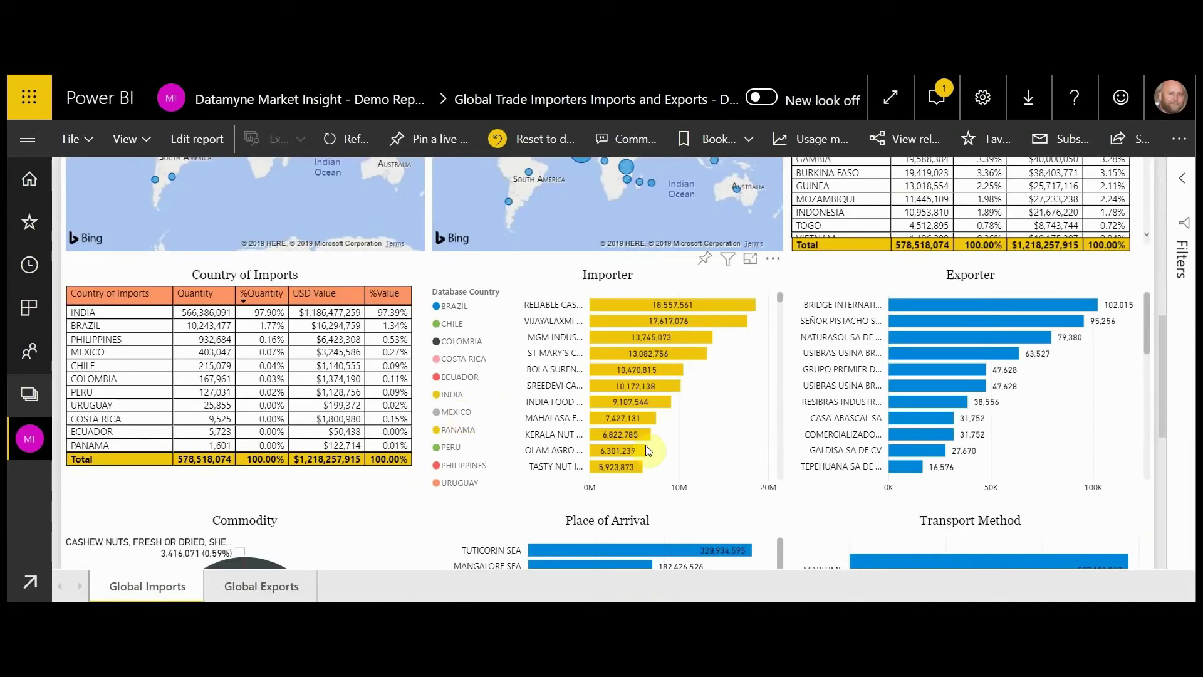